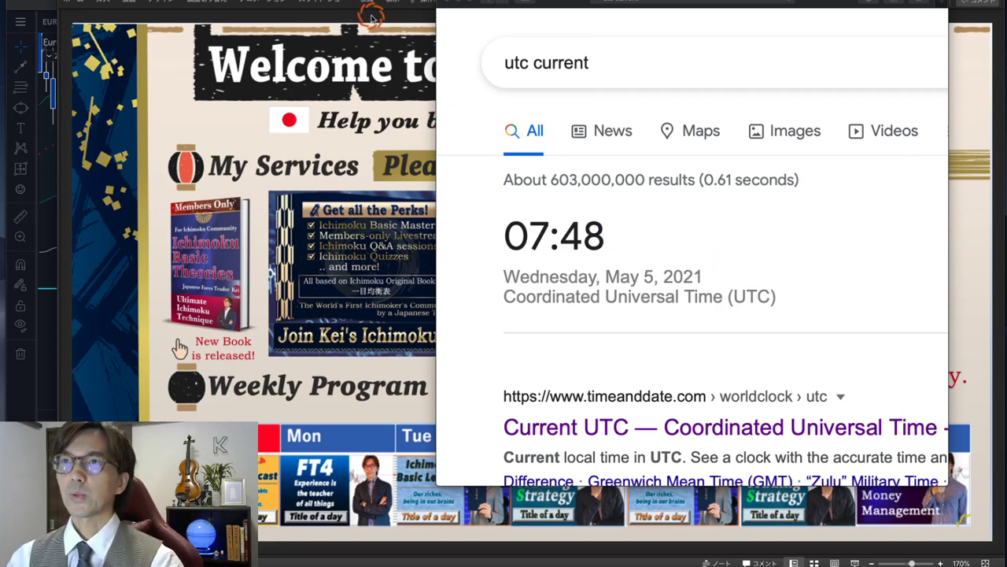
- Bring the presentation to the front, show the Disclaimer slide and return to the welcome slide
left_click(576, 6)
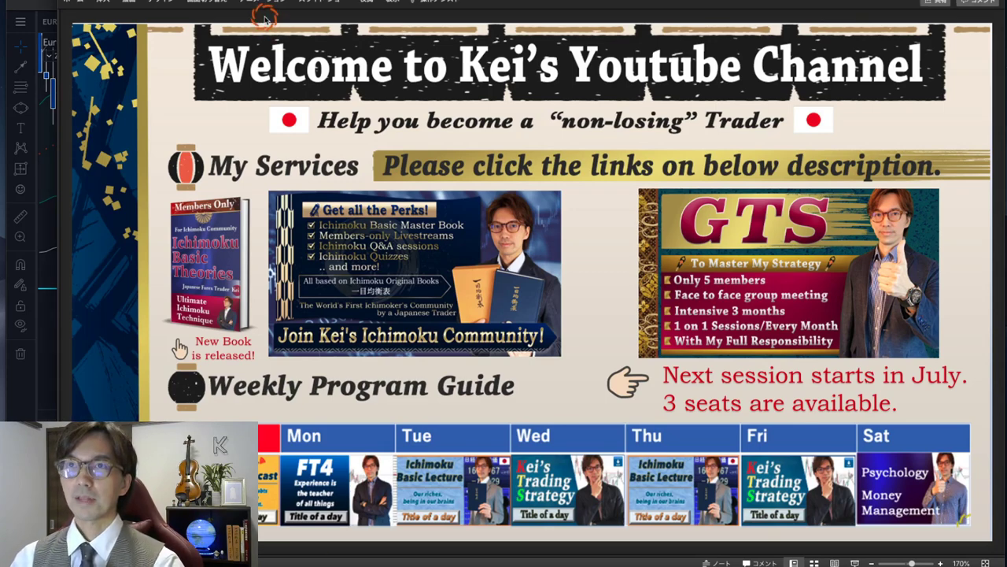
key("Page_Down")
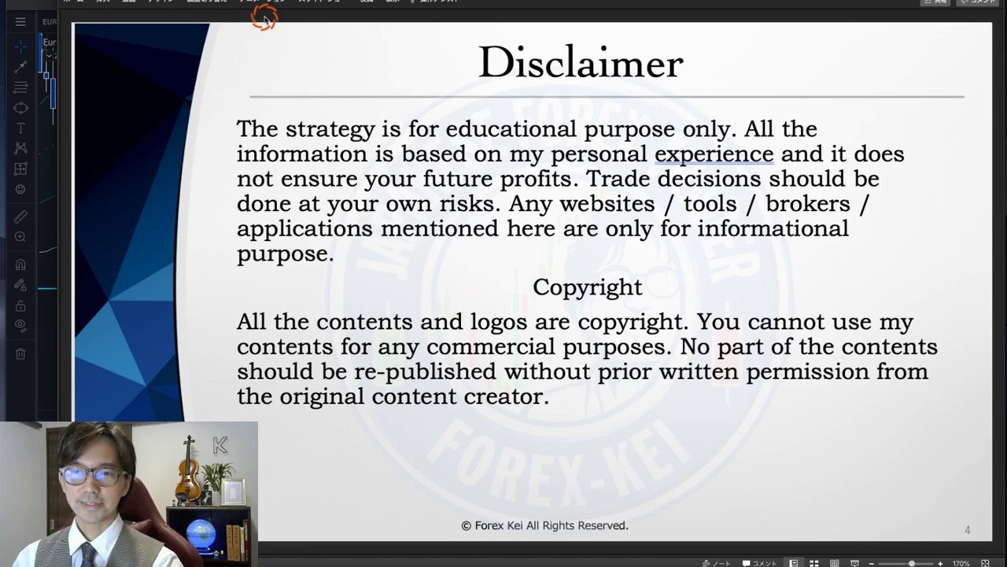
key("Page_Up")
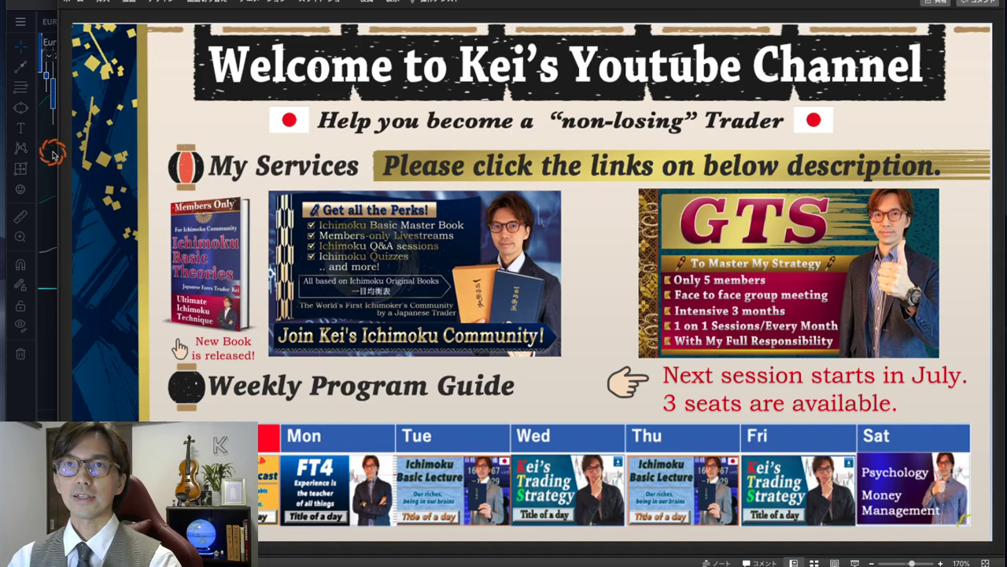
- Switch to the TradingView EURCAD chart and set it to the daily interval
key("alt+Tab")
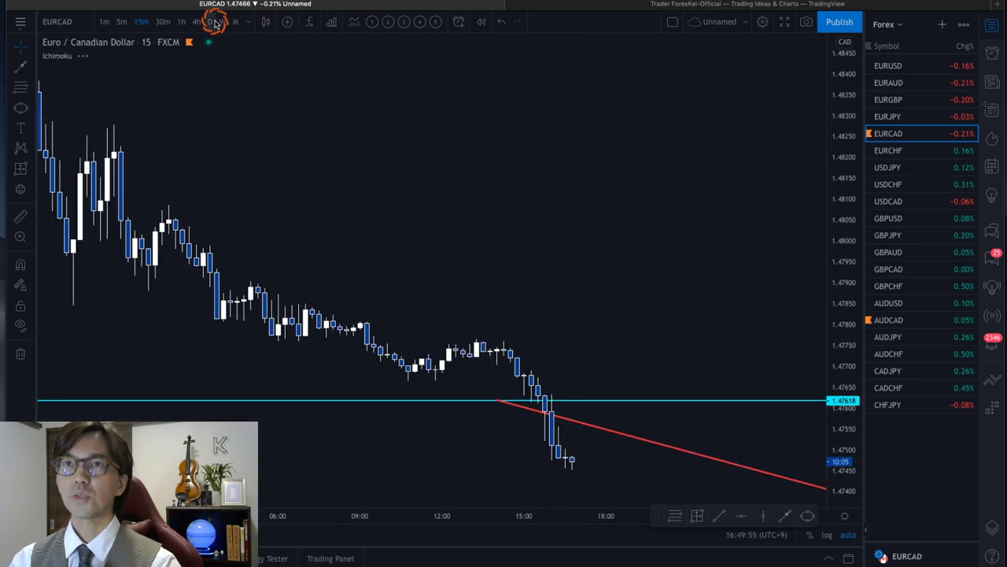
key("d")
key("Return")
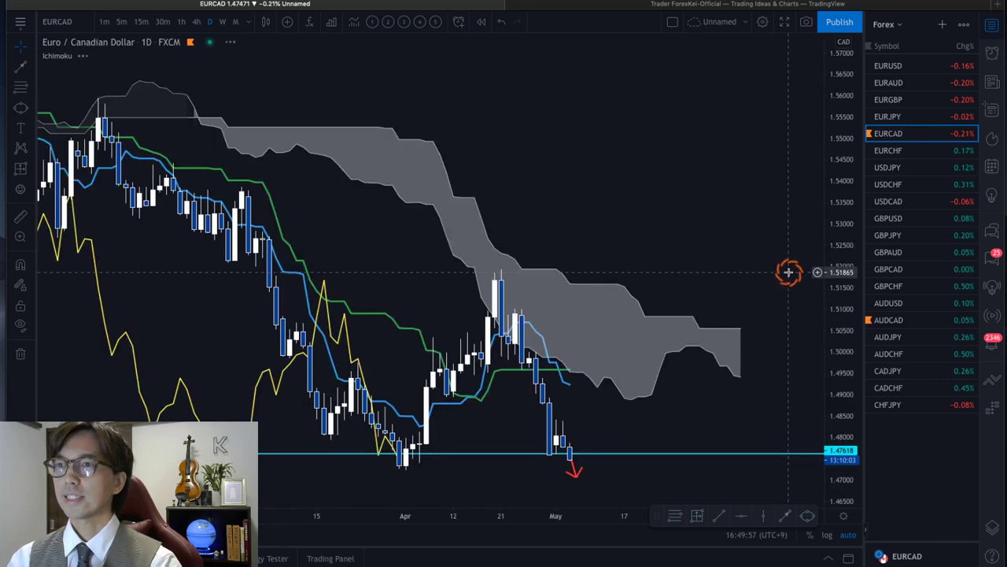
- Place a horizontal line at 1.47245 along the low at the start of April on the daily chart
left_click_drag(836, 340, 835, 313)
left_click_drag(751, 310, 751, 142)
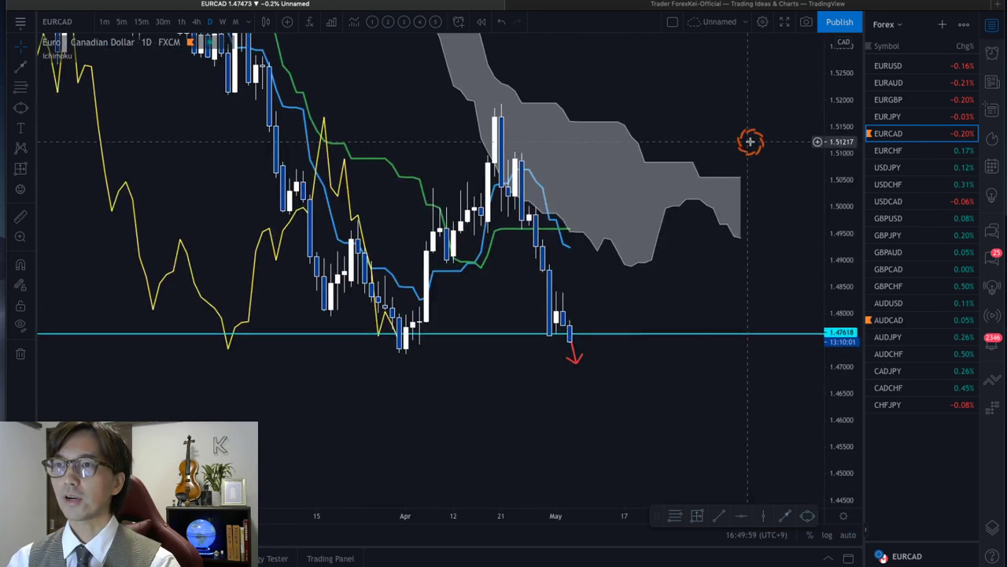
left_click(412, 353)
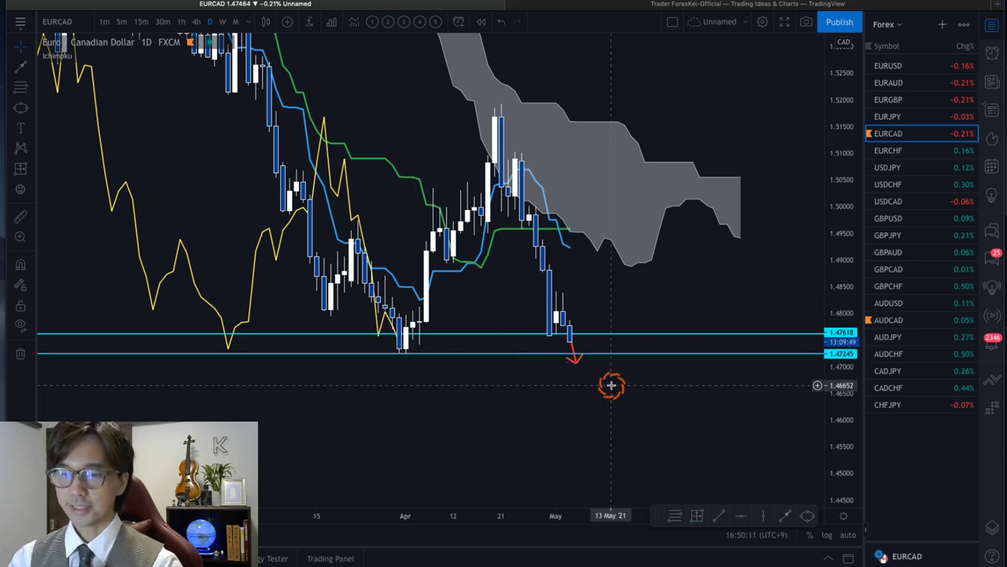
- Open the published idea "EURCAD downtrending by Ichimoku" from the TradingView profile page and play its price action forward
left_click(553, 10)
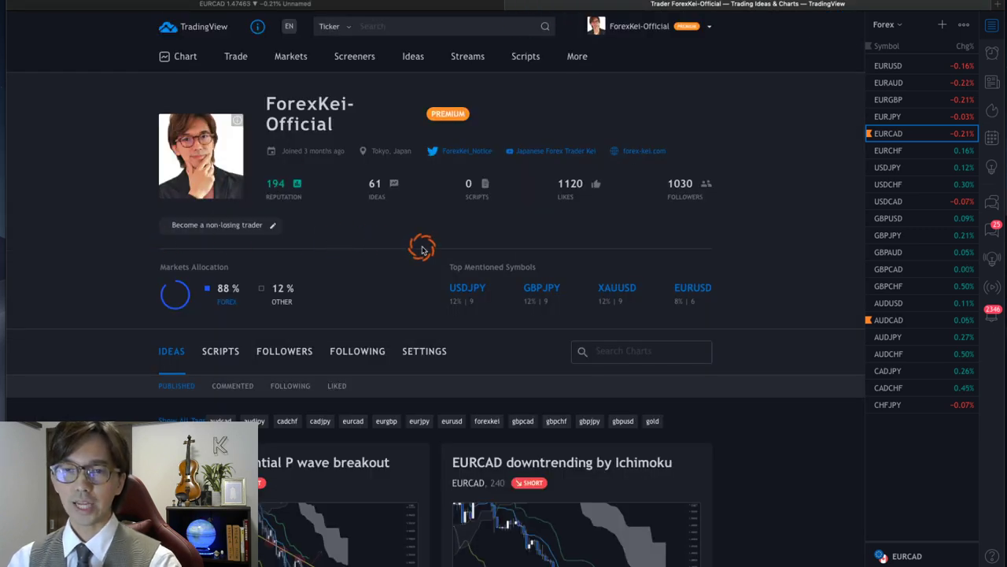
scroll(441, 245, "down", 2)
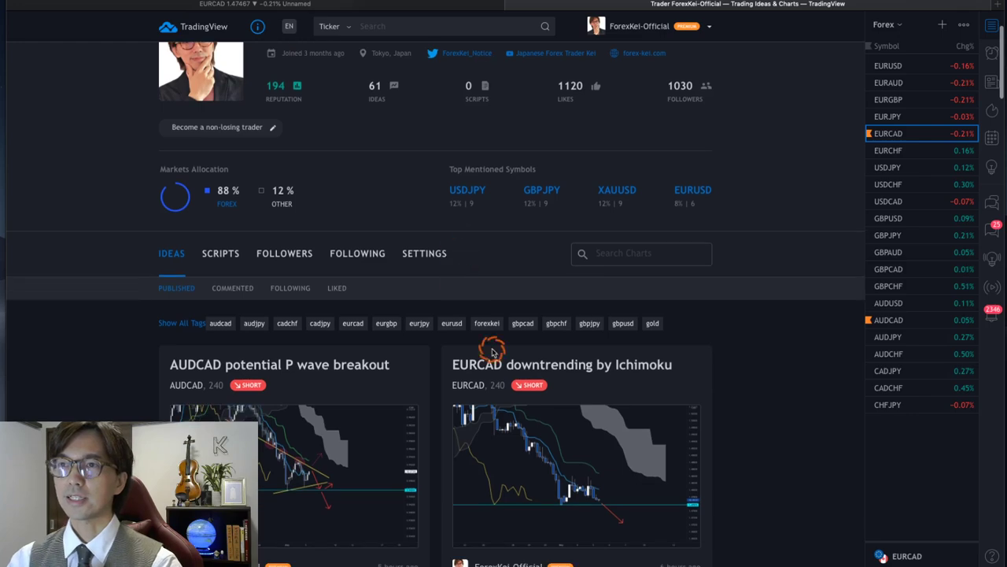
left_click(505, 368)
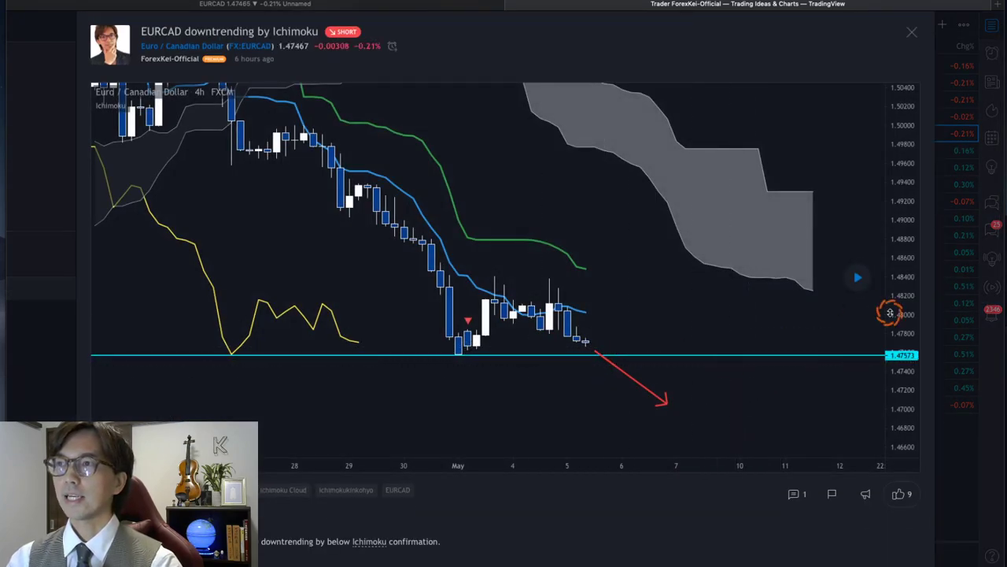
left_click(857, 277)
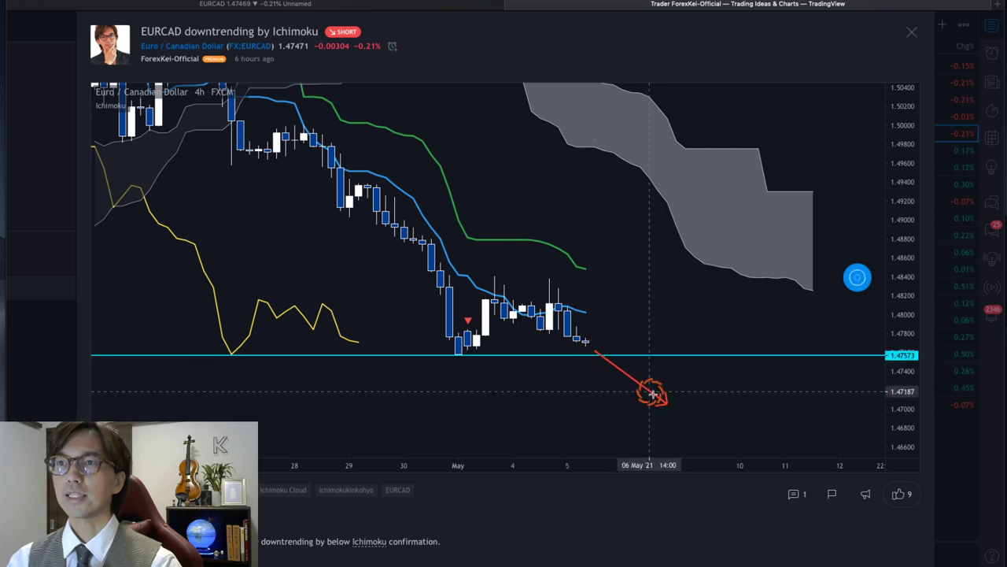
left_click(602, 301)
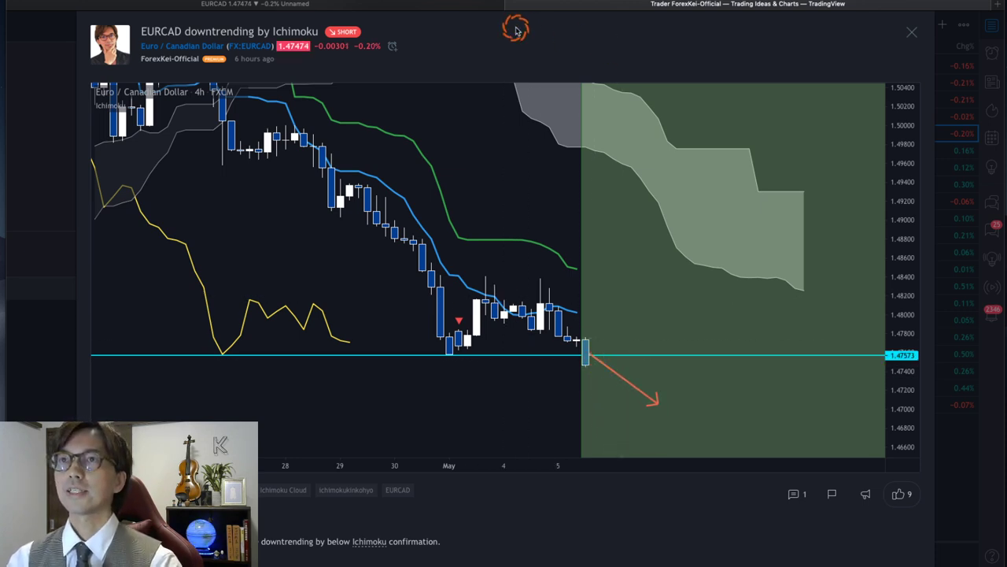
- Return to the EURCAD daily chart, and switch to MetaTrader to examine the open EURCAD sell positions and M15 chart
left_click(448, 11)
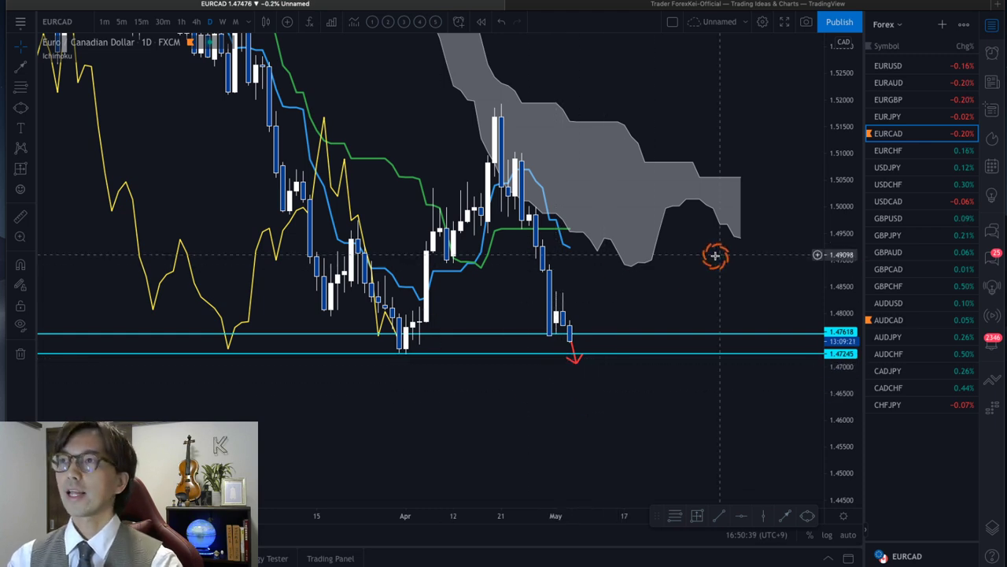
left_click_drag(655, 278, 618, 288)
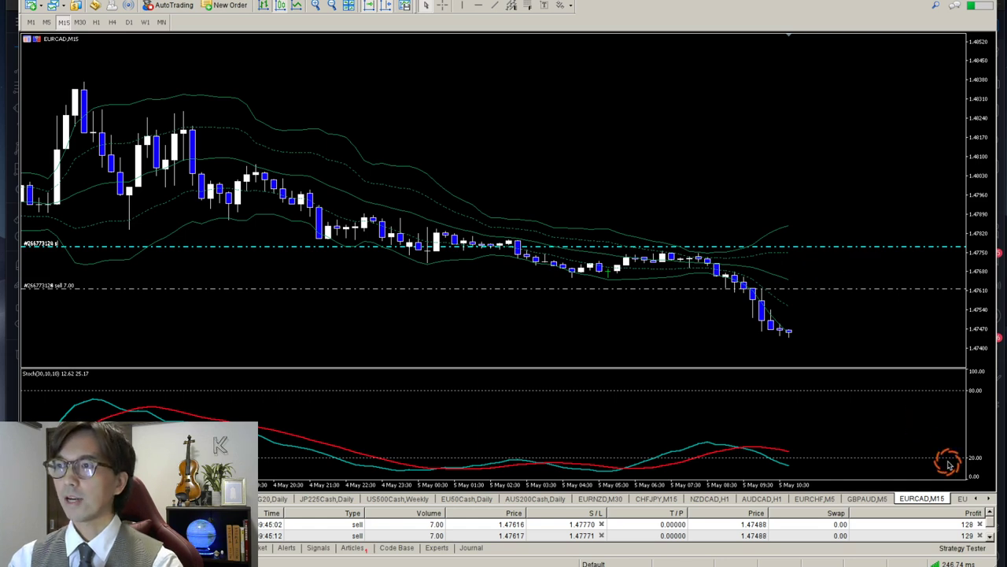
left_click_drag(903, 367, 965, 516)
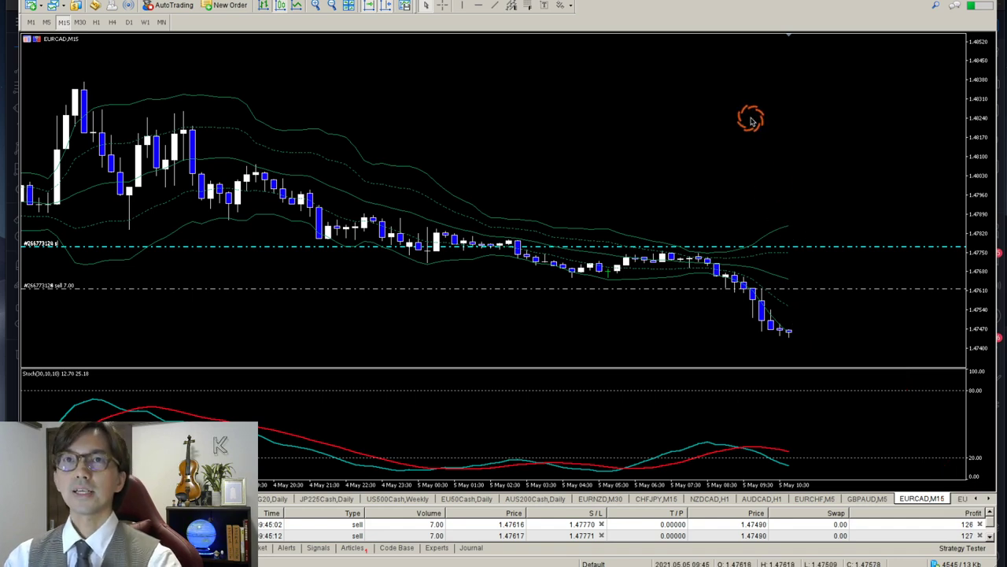
- Switch back to TradingView and examine the EURCAD daily price action around the two horizontal support lines
key("super+Tab")
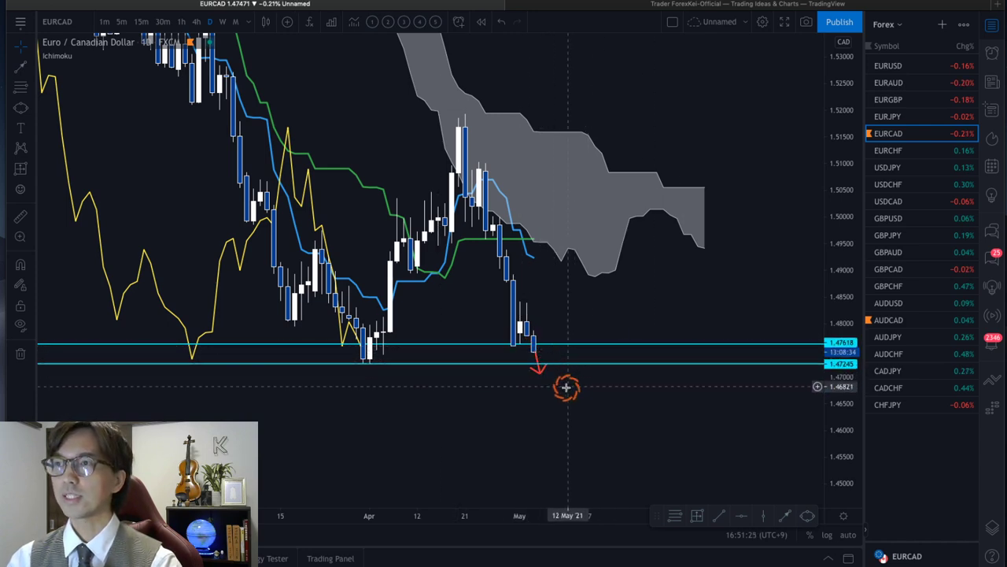
mouse_move(731, 411)
left_mouse_down()
mouse_move(776, 399)
mouse_move(809, 370)
mouse_move(822, 377)
left_mouse_up()
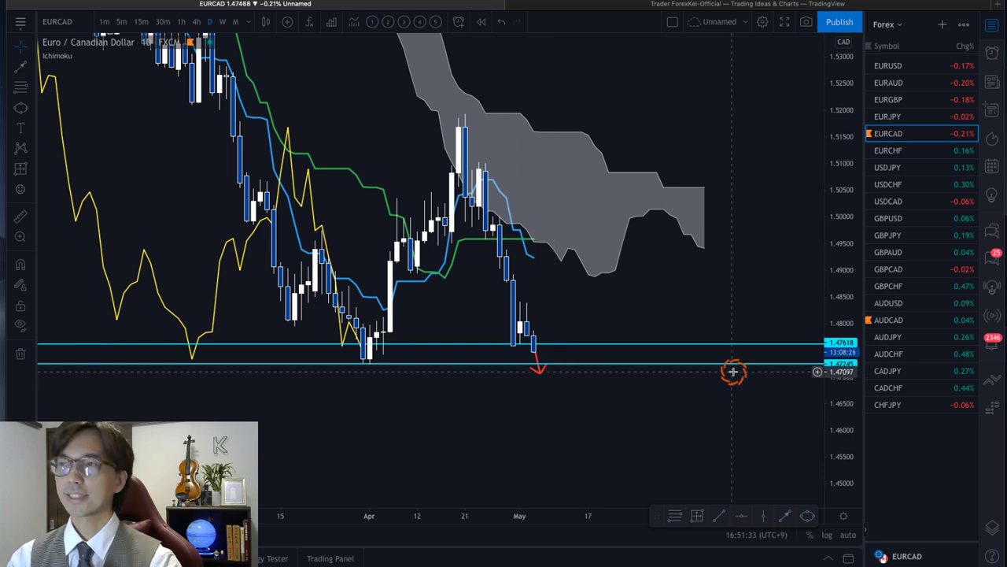
left_click_drag(842, 370, 844, 303)
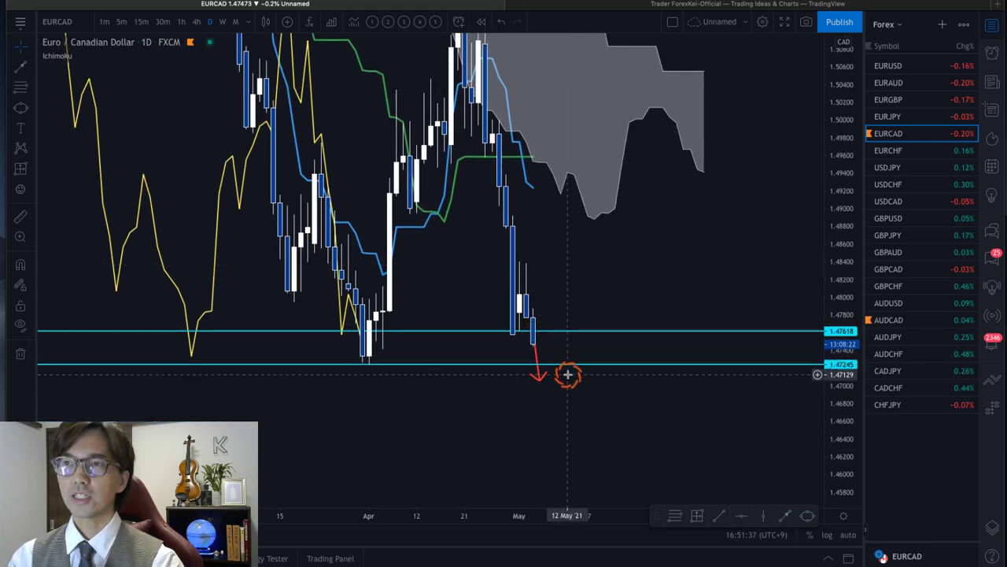
left_click_drag(842, 131, 839, 186)
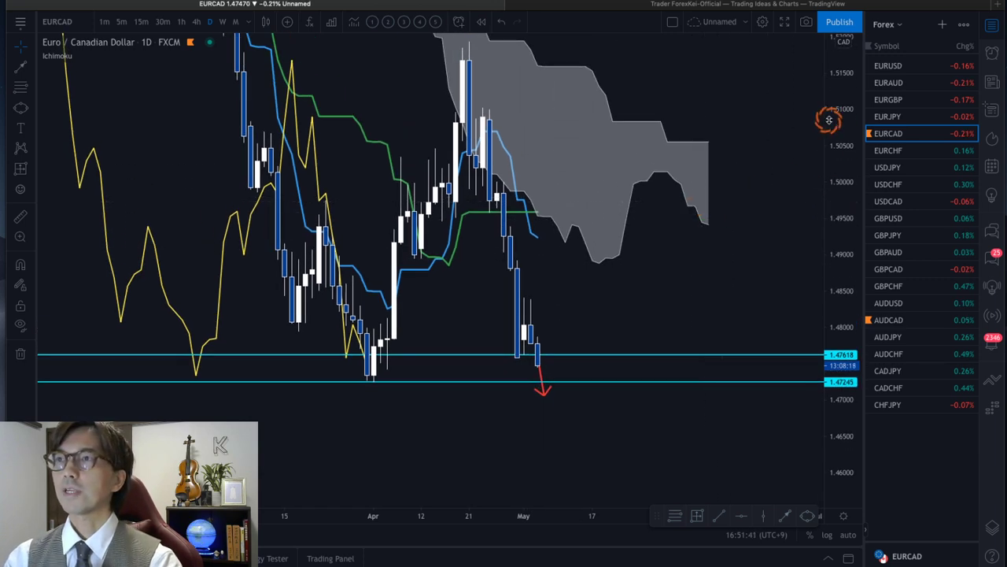
left_click_drag(827, 119, 836, 194)
left_click_drag(763, 199, 668, 141)
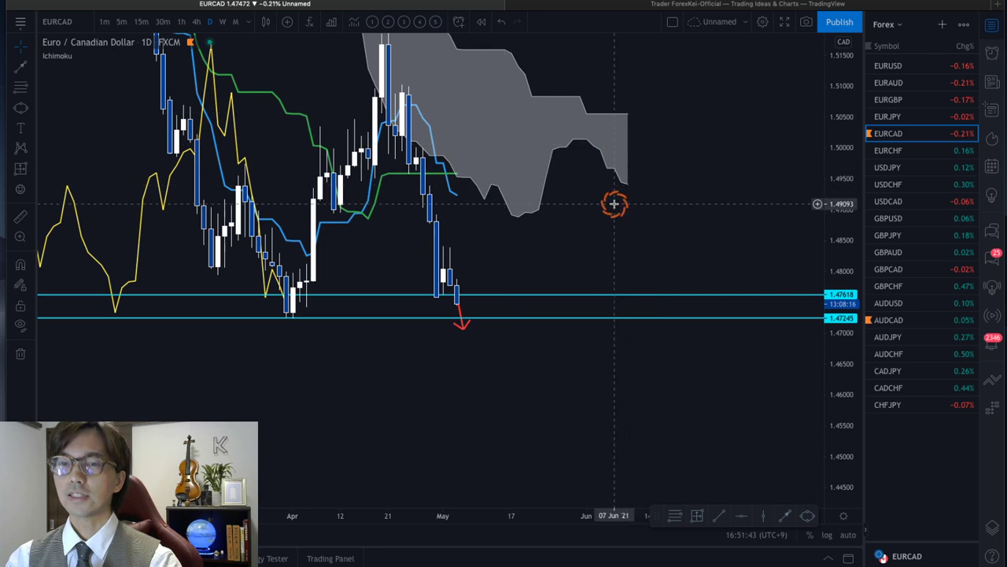
- On the 4-hour chart, sketch red arrows along the falling Ichimoku cloud and green line, mark the yellow line's end, and clear the sketches
left_click(196, 22)
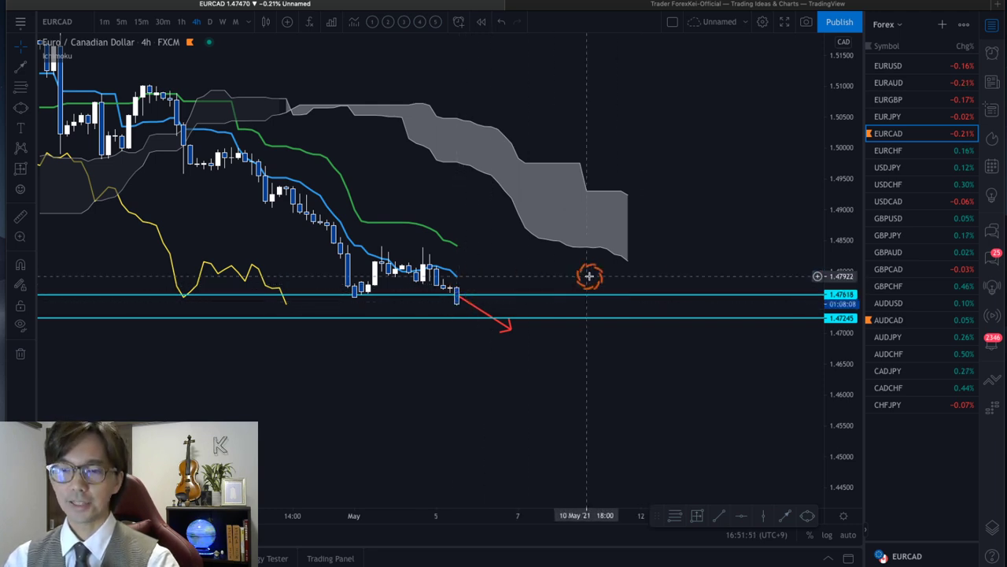
left_click_drag(614, 165, 658, 206)
left_click_drag(590, 250, 626, 277)
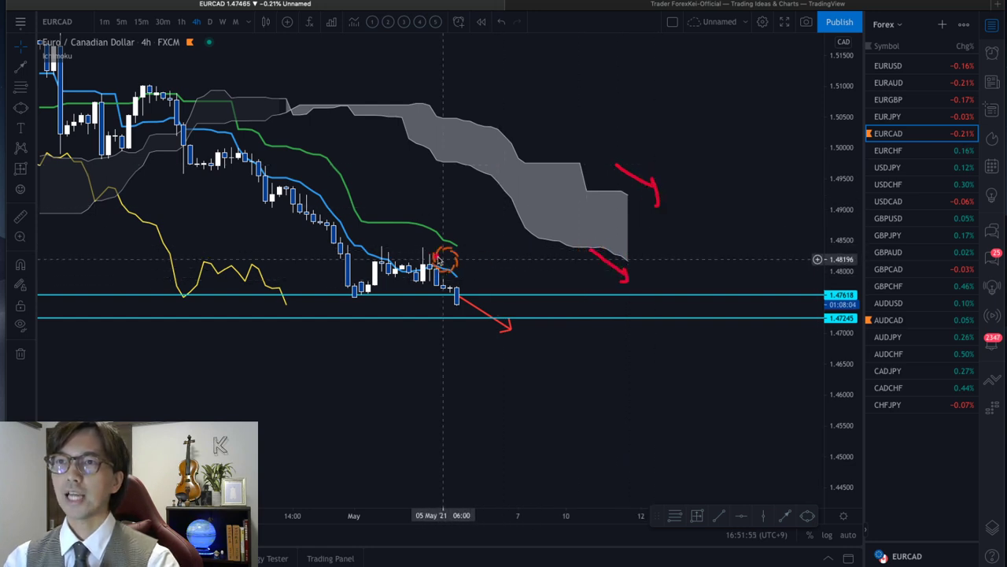
left_click_drag(448, 211, 477, 241)
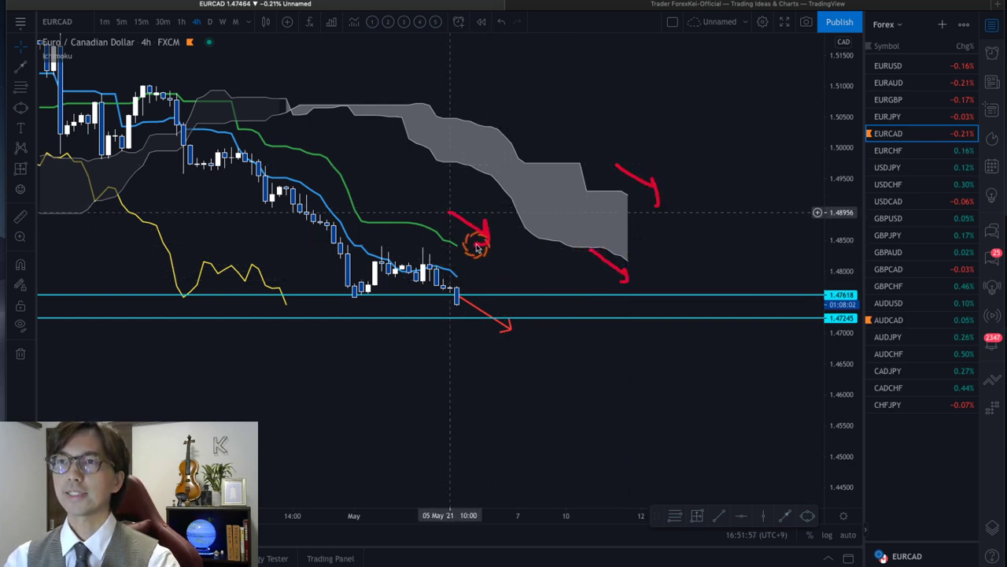
mouse_move(275, 329)
left_mouse_down()
mouse_move(241, 306)
mouse_move(317, 341)
left_mouse_up()
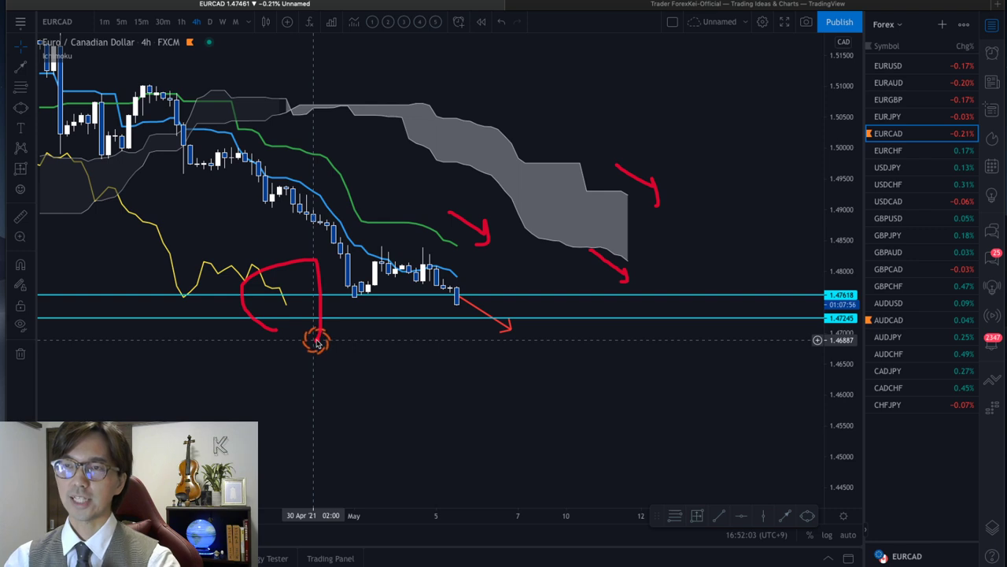
left_click(530, 386)
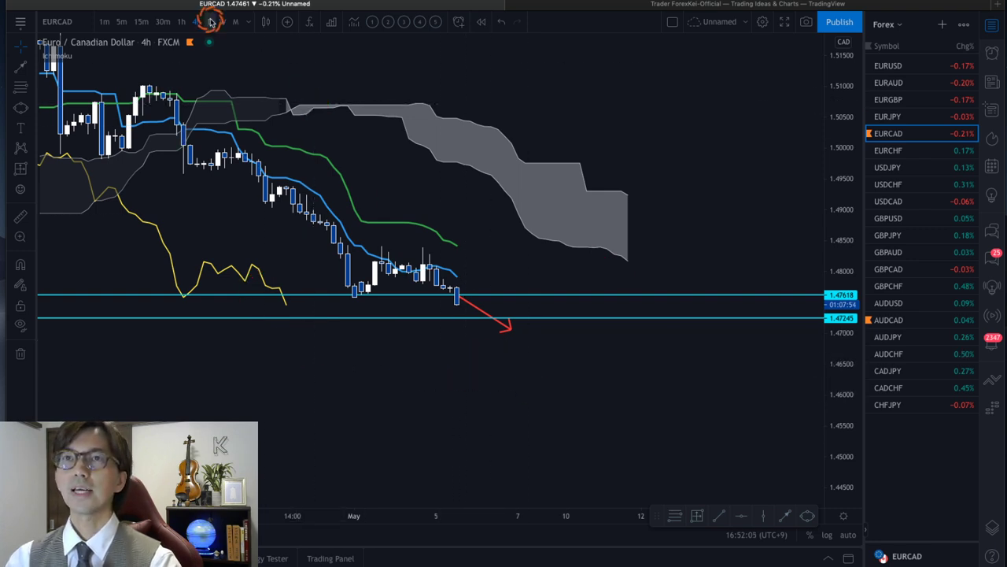
- Set EURCAD to the 1-hour interval and examine the latest candles against the Ichimoku lines and the 1.47618 level
left_click(181, 22)
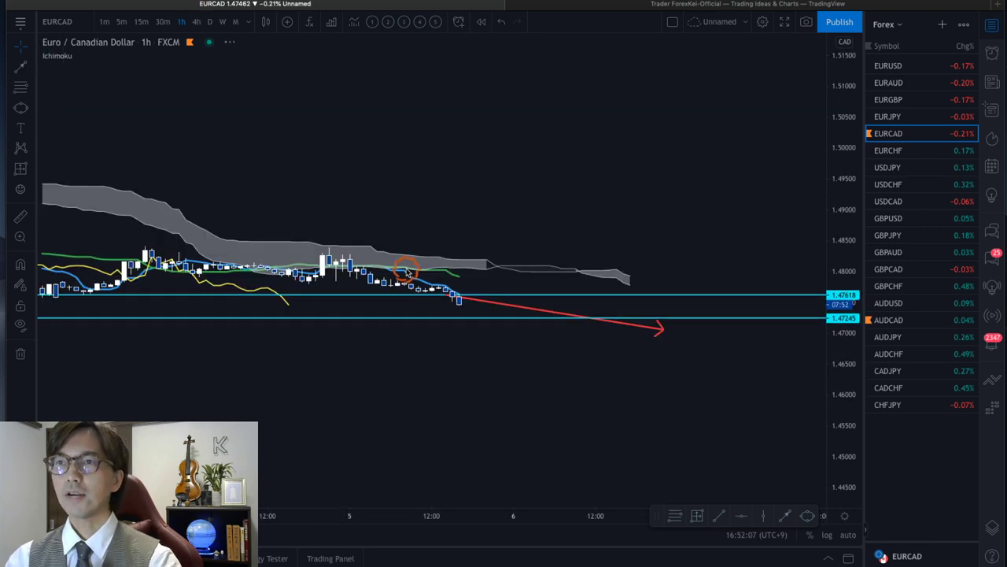
left_click_drag(853, 386, 584, 252)
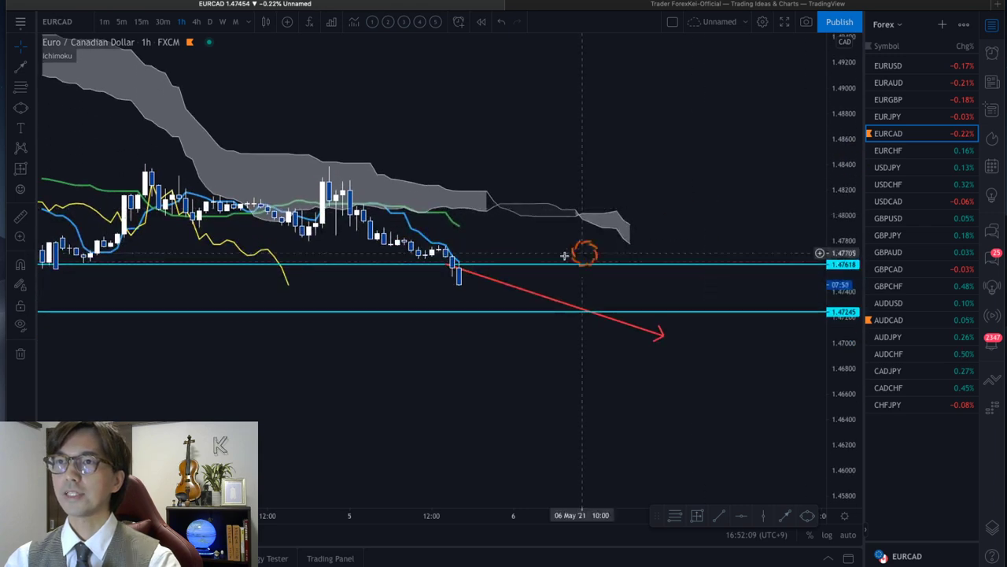
scroll(596, 201, "up", 3)
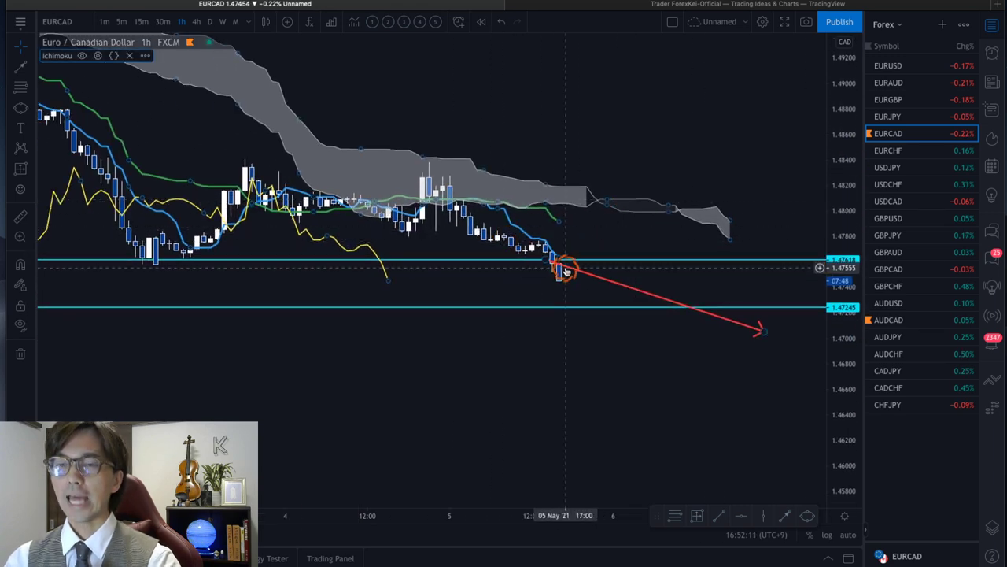
- Set EURCAD to the 15-minute interval and apply favourite indicator template 3, replacing Ichimoku with price bands and a stochastic pane
left_click(137, 22)
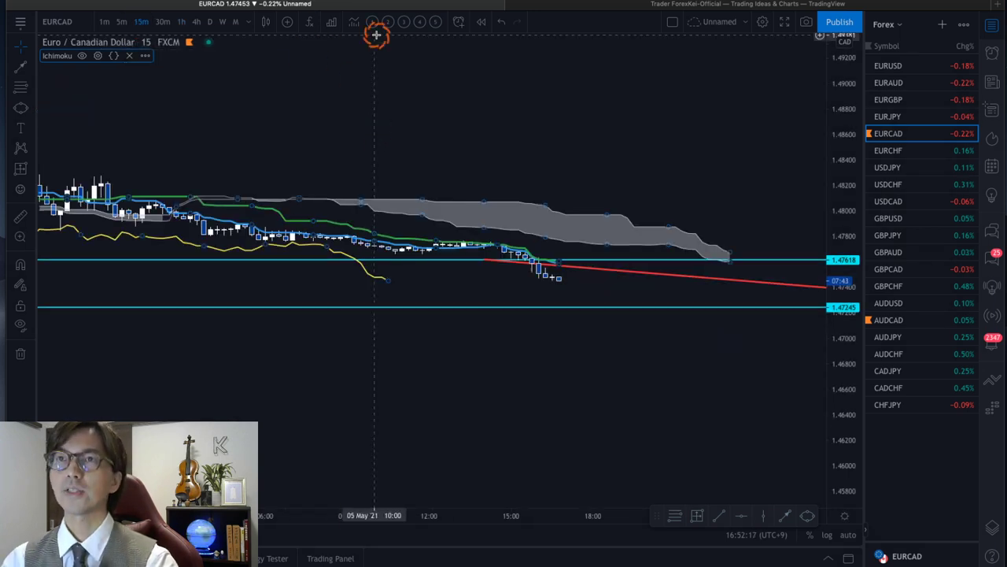
left_click(402, 22)
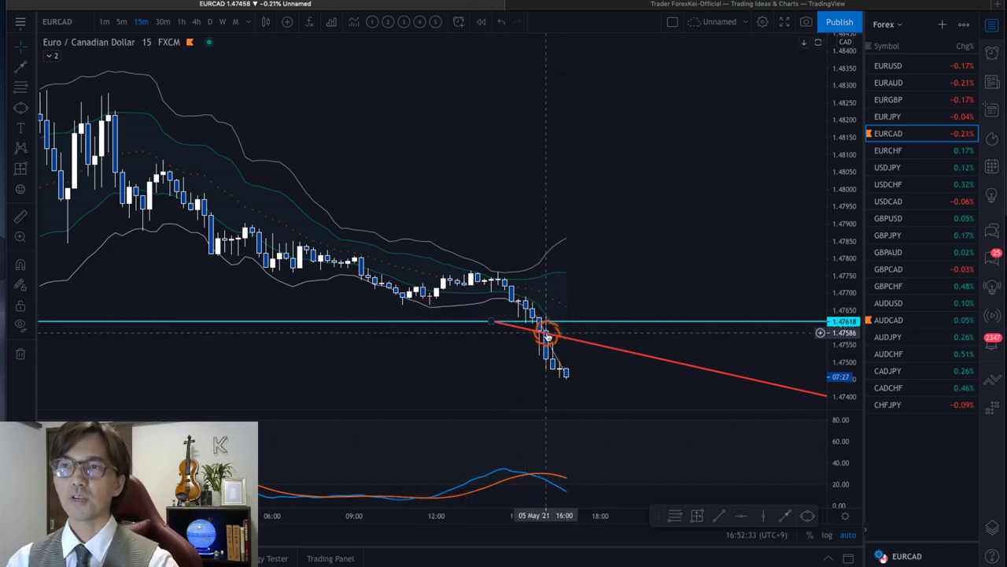
- On the 5-minute chart, mark the stochastic's crossings, sketch a possible rebound-and-drop price path in red, and clear the sketches
left_click(121, 22)
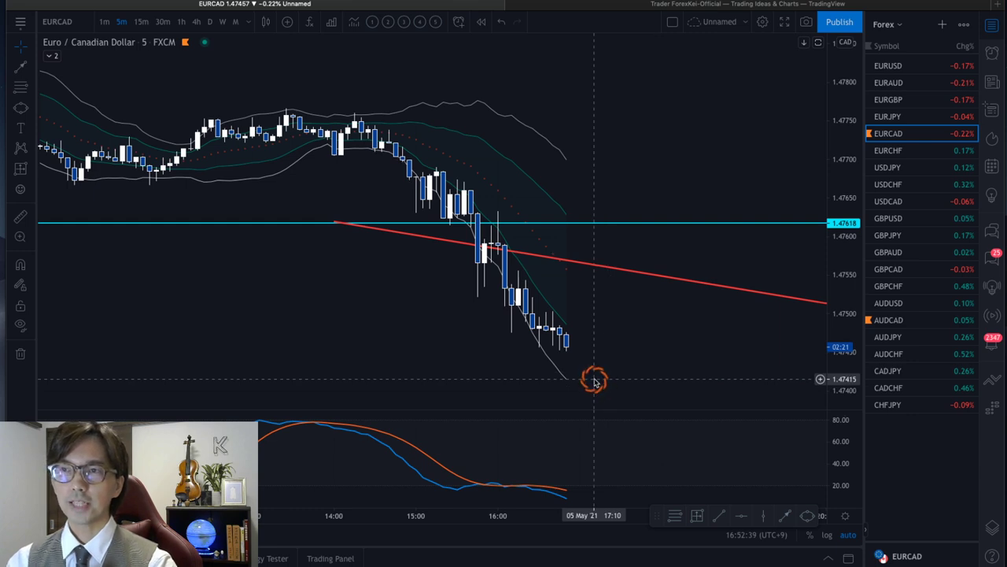
mouse_move(521, 498)
left_mouse_down()
mouse_move(519, 488)
mouse_move(532, 510)
left_mouse_up()
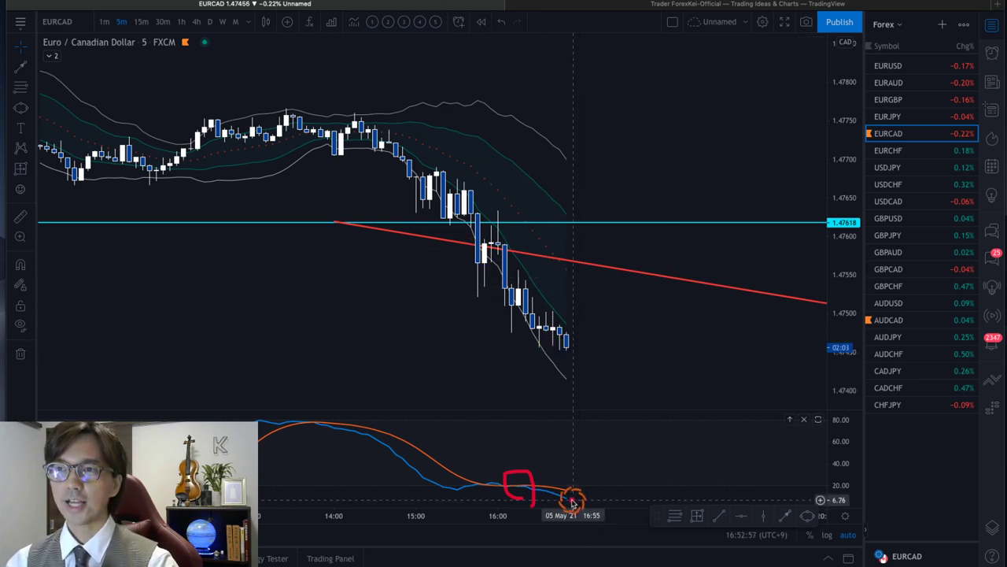
mouse_move(562, 497)
left_mouse_down()
mouse_move(595, 478)
mouse_move(614, 499)
left_mouse_up()
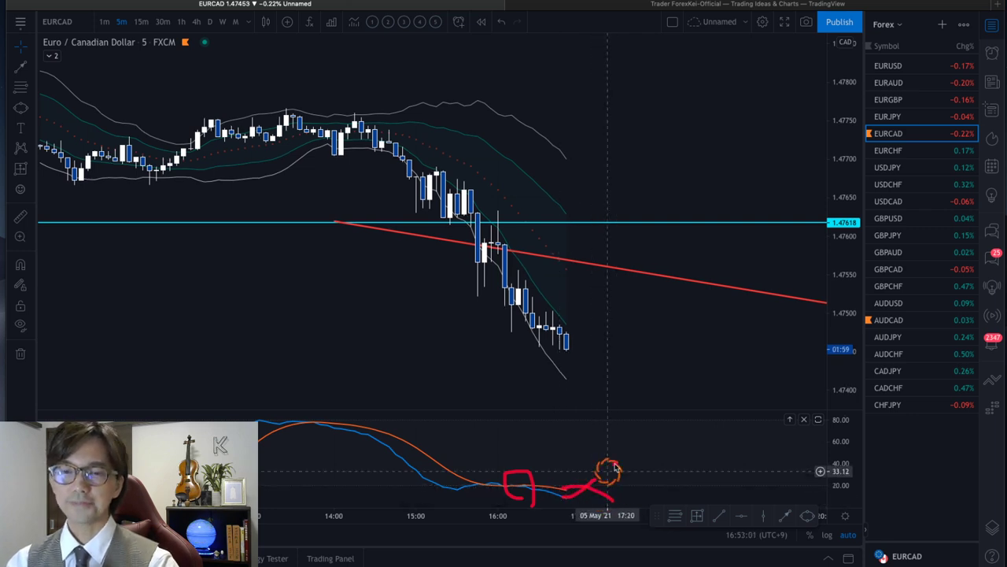
mouse_move(540, 322)
left_mouse_down()
mouse_move(553, 350)
mouse_move(611, 373)
mouse_move(604, 354)
mouse_move(600, 378)
left_mouse_up()
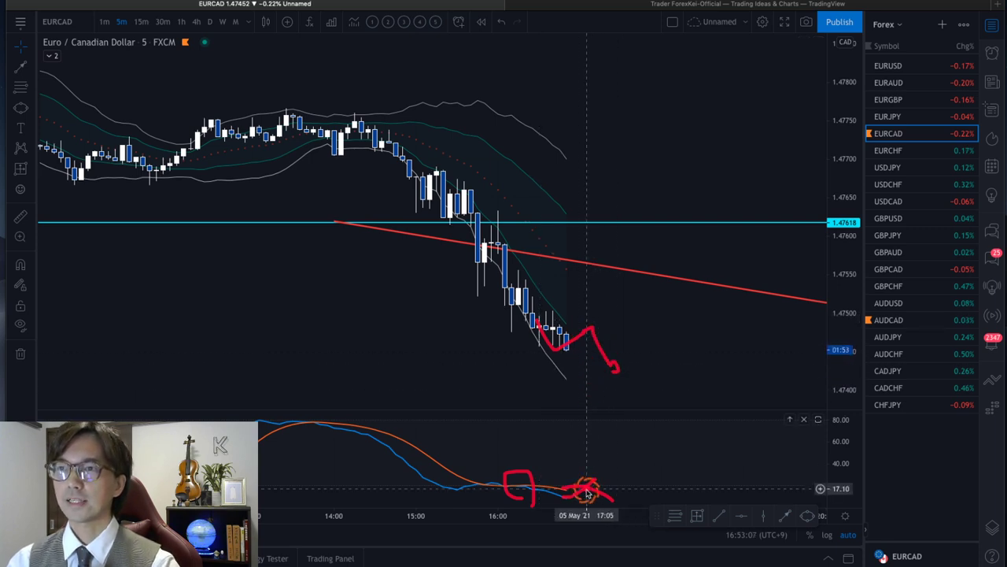
mouse_move(653, 342)
left_mouse_down()
mouse_move(602, 349)
mouse_move(652, 347)
mouse_move(642, 362)
left_mouse_up()
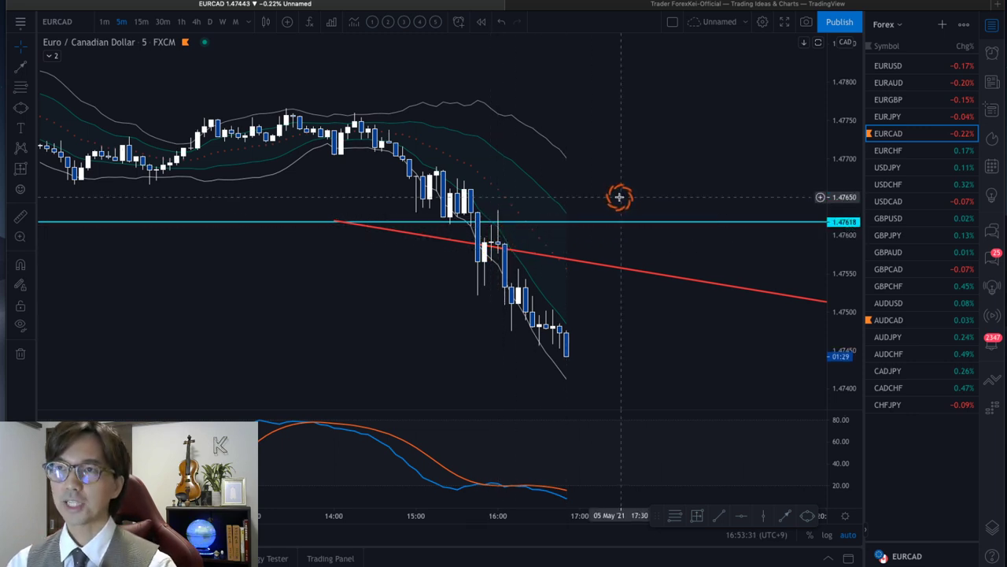
- On the 5-minute EURCAD chart, mark the rebound high with a red arrow and horizontal line, and measure the price range up to it
left_click_drag(679, 128, 511, 228)
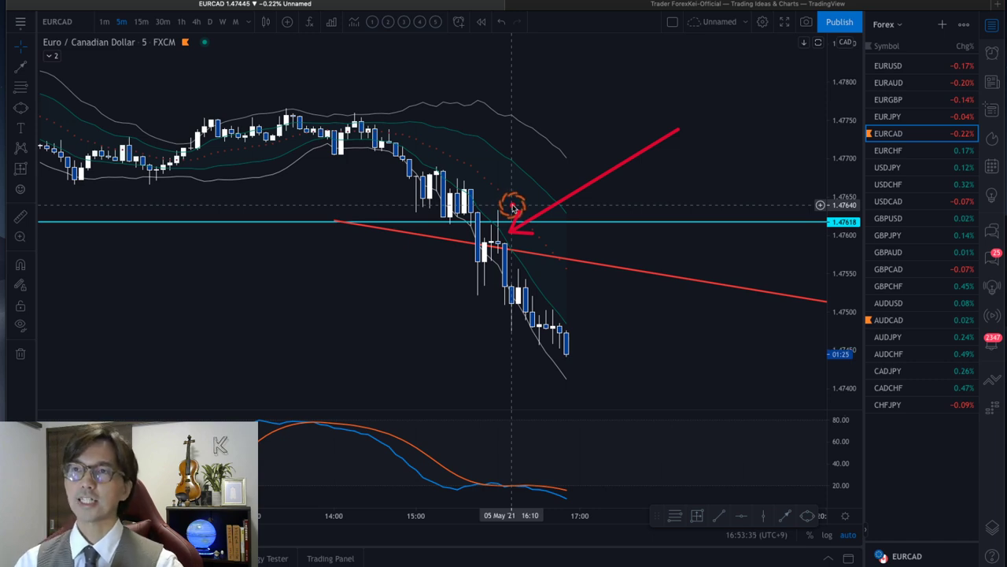
left_click_drag(477, 203, 639, 203)
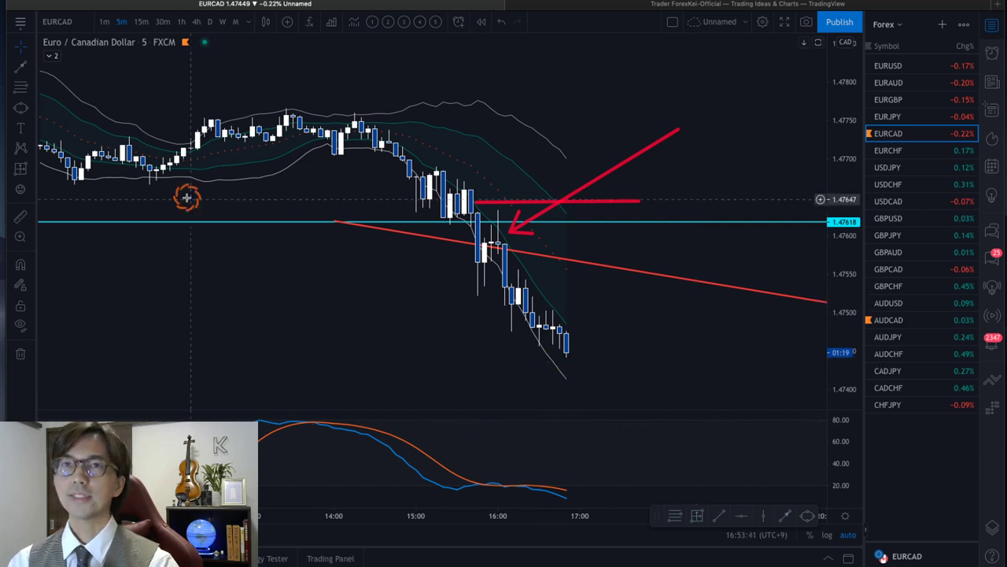
left_click(20, 167)
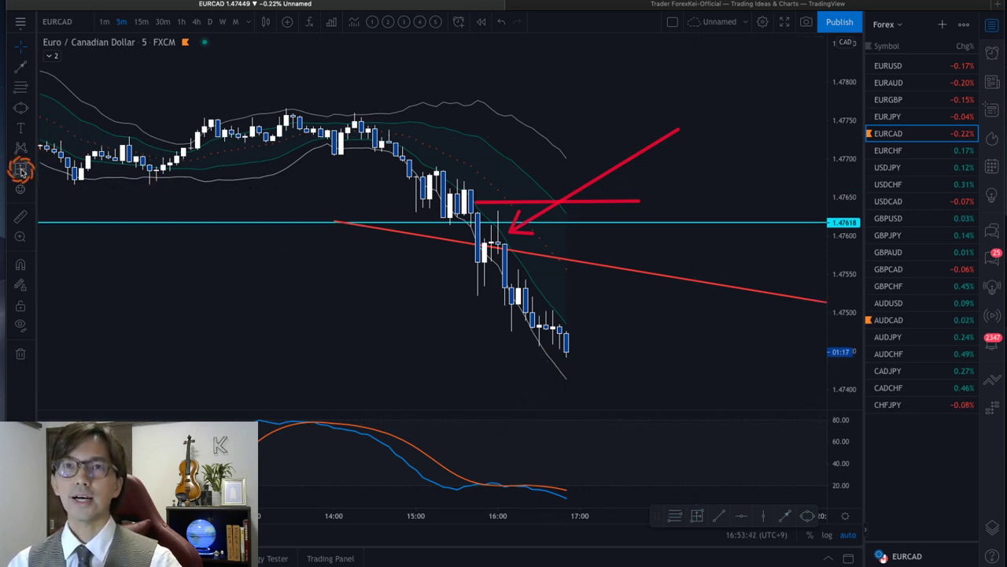
left_click(589, 353)
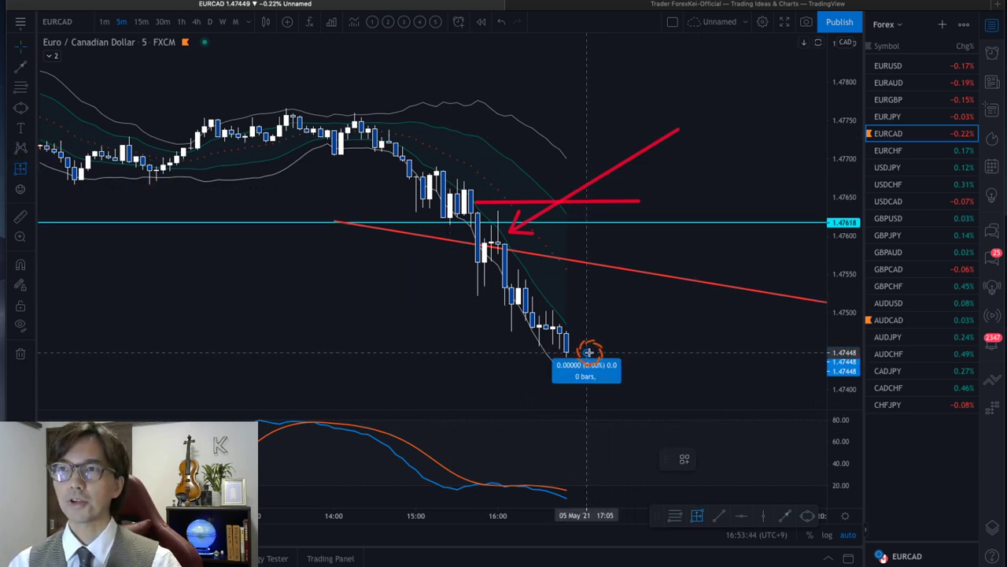
left_click(590, 206)
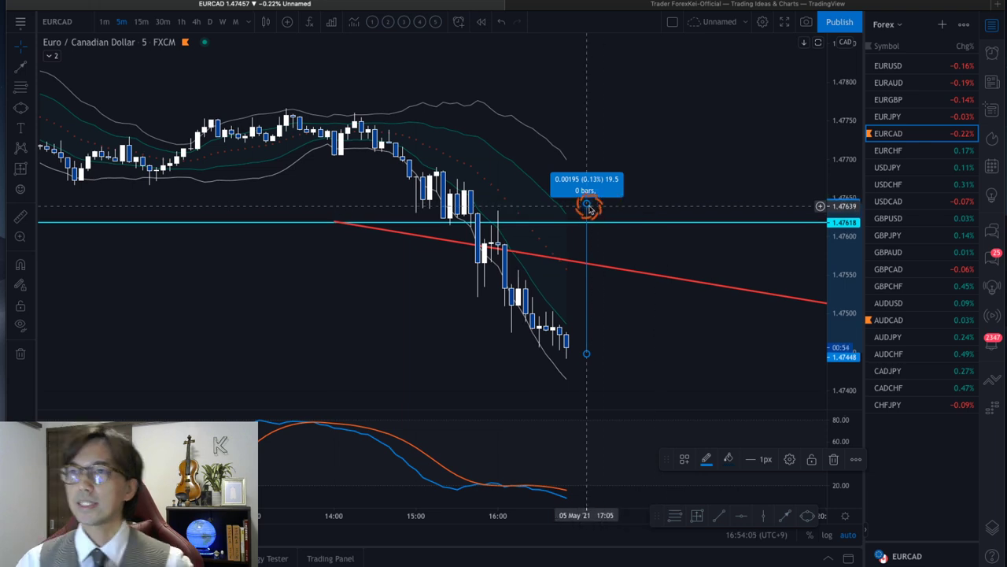
left_click(627, 214)
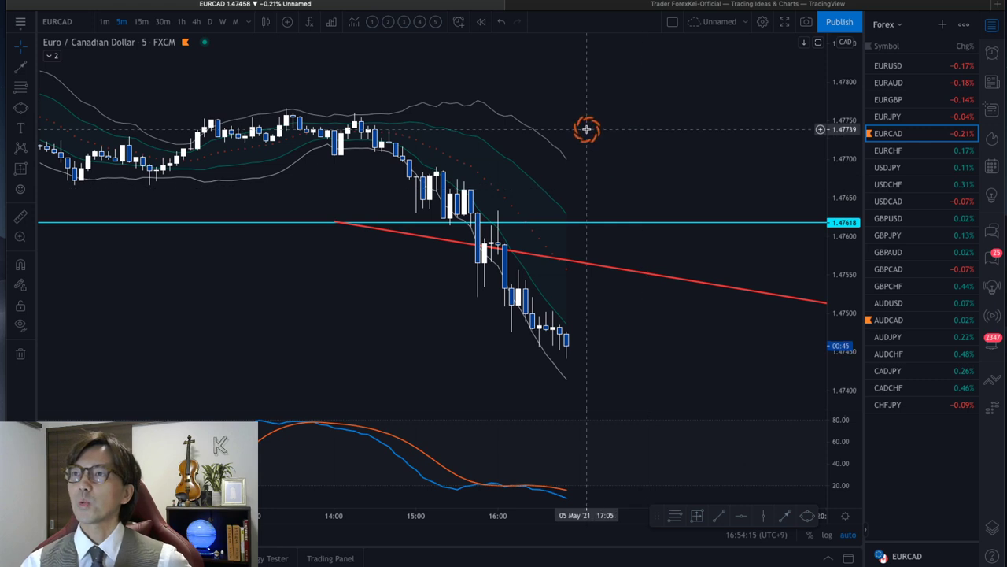
- Set EURCAD to the daily interval and apply favourite indicator template 1 to bring back Ichimoku
left_click_drag(856, 103, 836, 159)
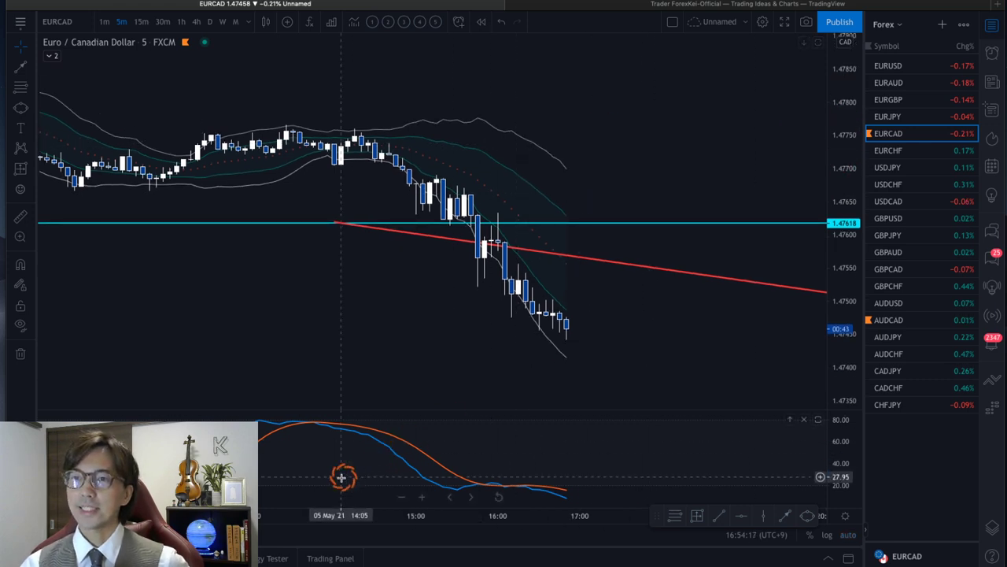
double_click(285, 514)
left_click(221, 30)
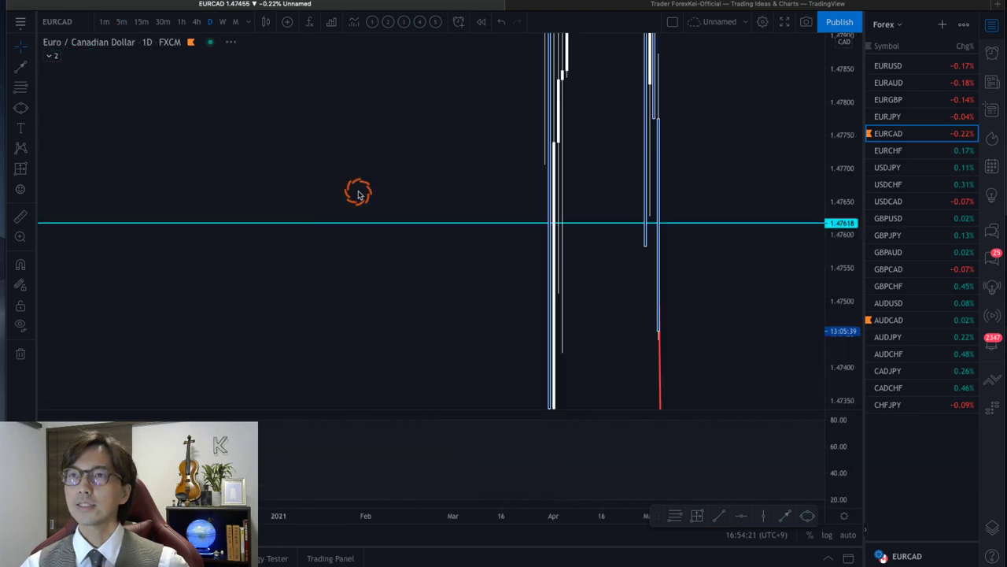
left_click(373, 22)
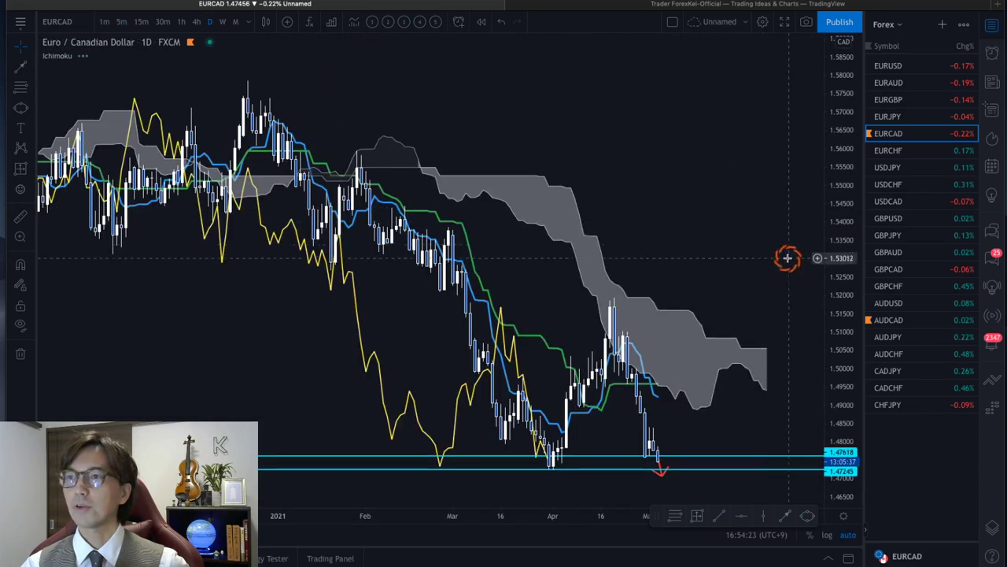
- On the daily chart, trace the late-March drop and rebound in red, sketch a similar move at the latest candle, and clear the sketches
left_click_drag(839, 265, 722, 404)
left_click_drag(607, 522, 504, 517)
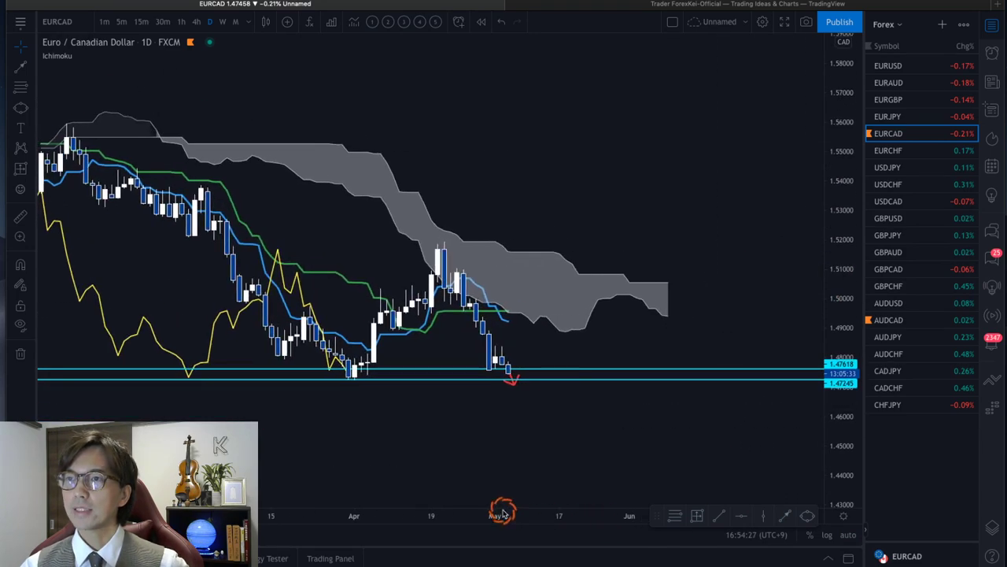
left_click_drag(858, 432, 722, 338)
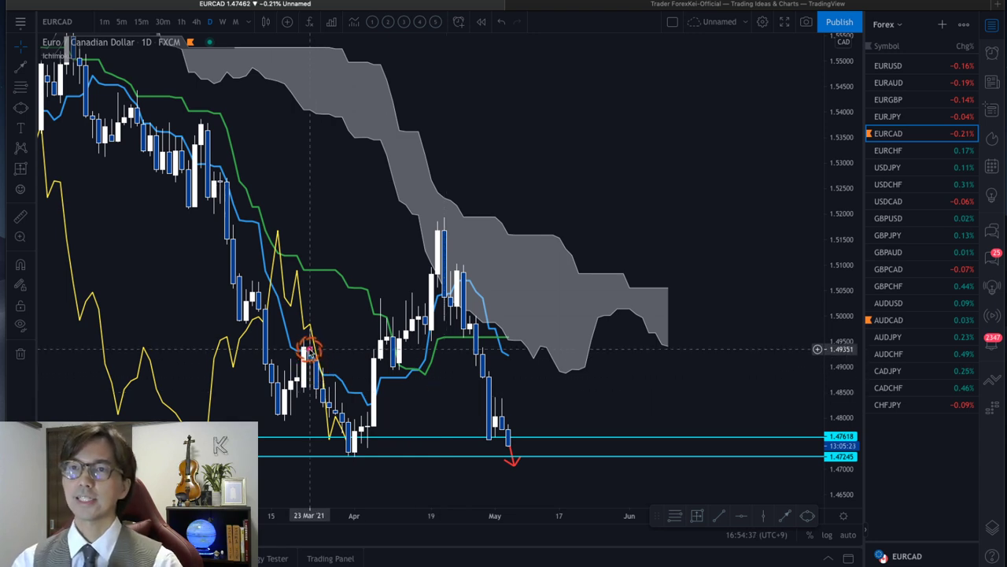
left_click_drag(326, 431, 339, 421)
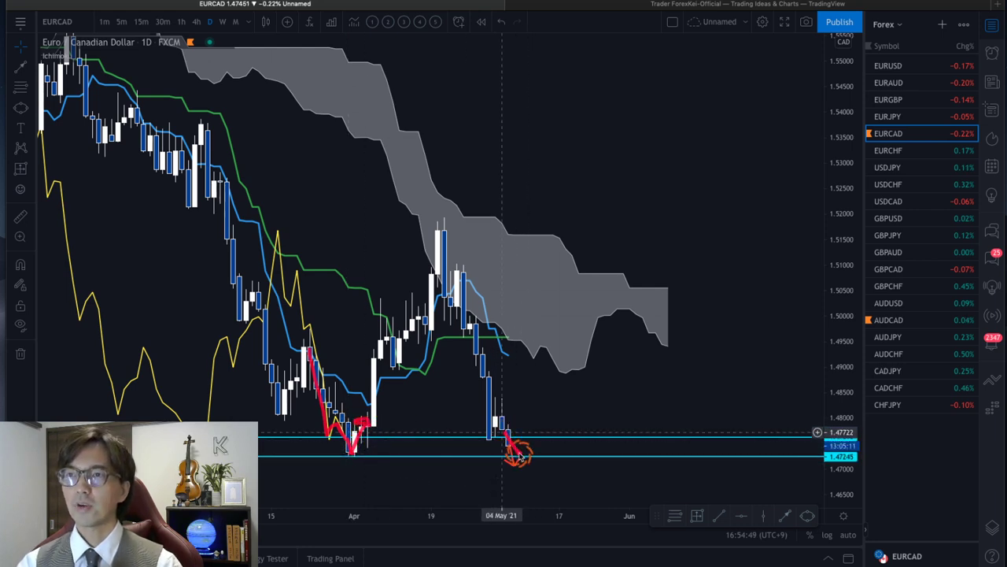
left_click_drag(522, 433, 537, 429)
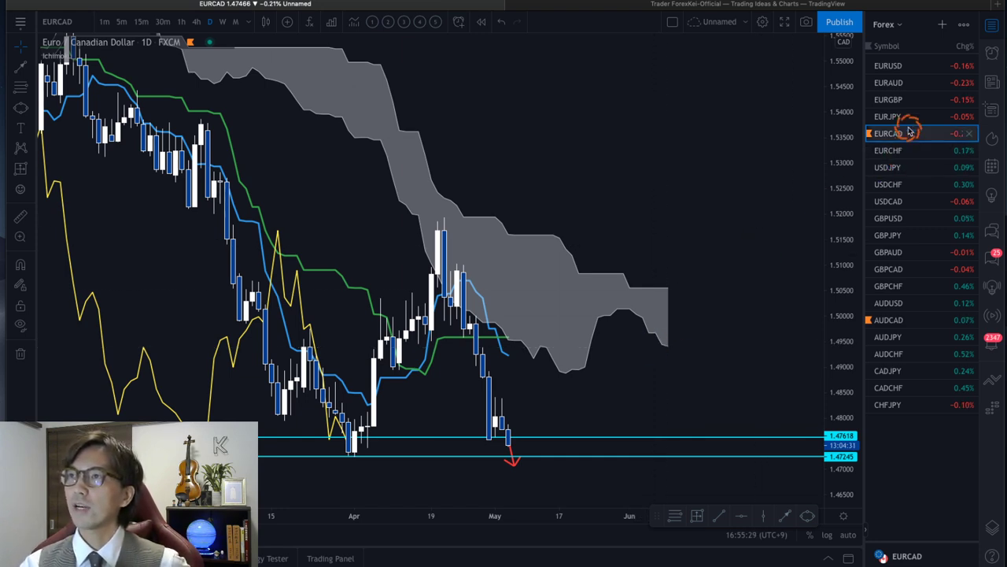
- Switch the chart to EURUSD at the 4-hour interval and enlarge the latest candles and Ichimoku cloud
left_click(889, 65)
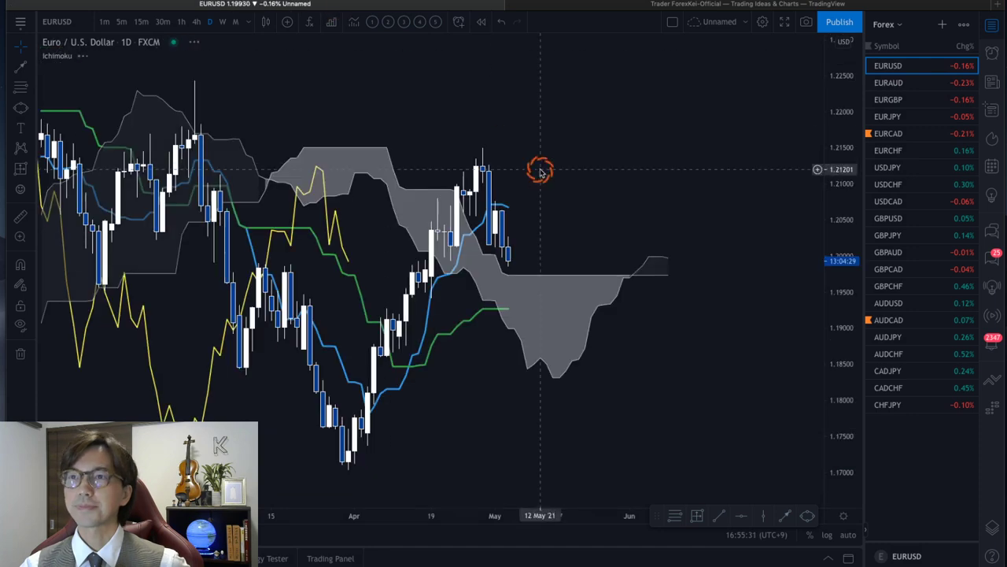
left_click(199, 22)
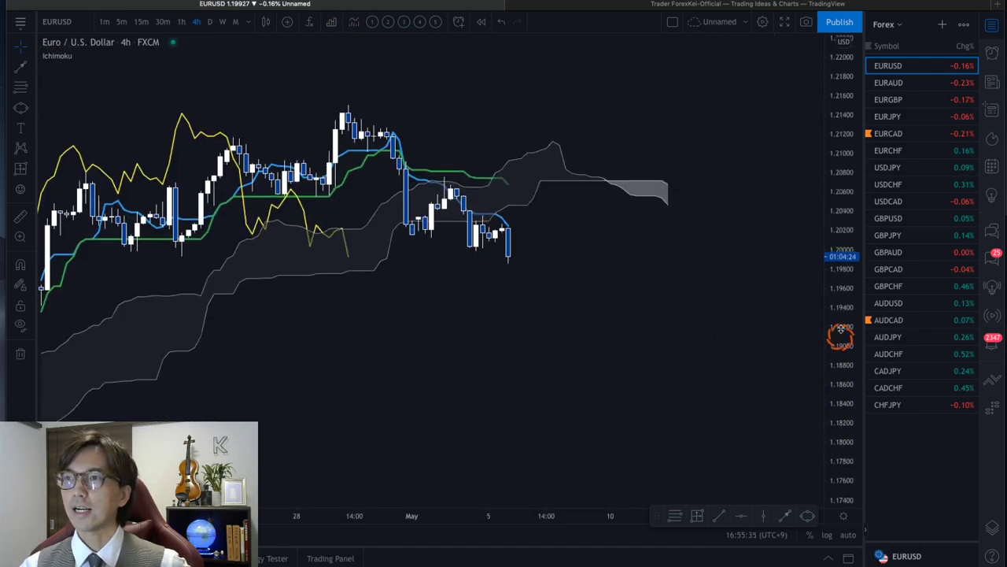
left_click_drag(836, 401, 834, 259)
left_click_drag(588, 202, 584, 207)
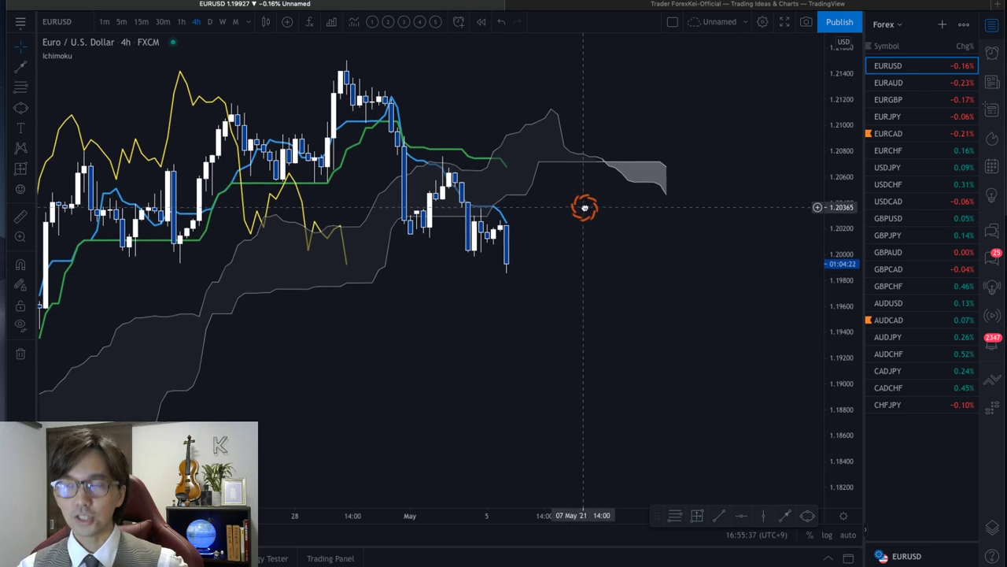
- On the 4-hour EURUSD chart, sketch red arrows along the falling cloud, green and blue lines, and box the yellow line's end
left_click_drag(671, 144, 710, 178)
left_click_drag(647, 198, 669, 227)
mouse_move(513, 146)
left_mouse_down()
mouse_move(533, 166)
mouse_move(522, 228)
left_mouse_up()
mouse_move(332, 251)
left_mouse_down()
mouse_move(342, 244)
mouse_move(362, 286)
left_mouse_up()
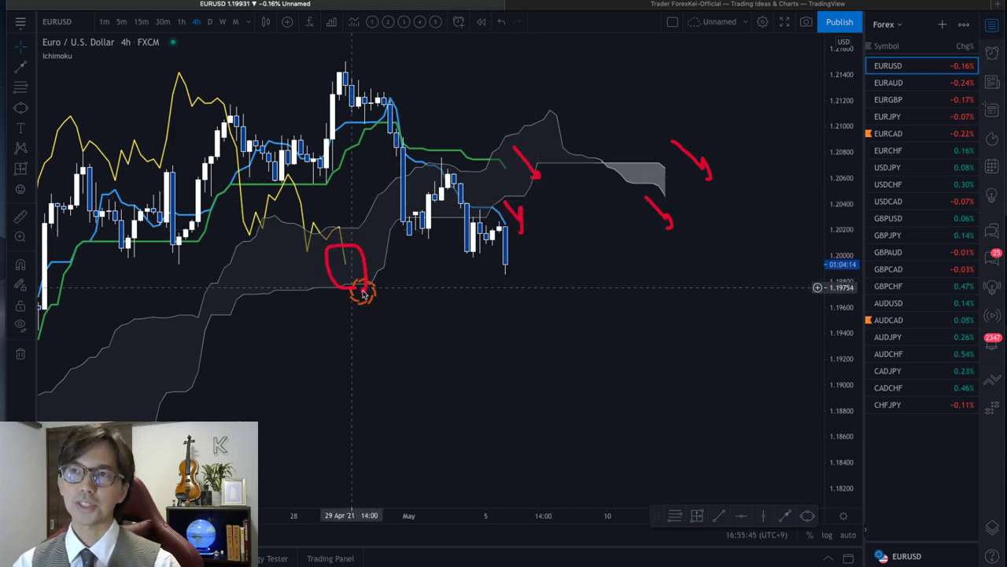
- Add horizontal lines at the 1.19990 and 1.19421 lows on EURUSD and clear the red sketches
left_click(289, 257)
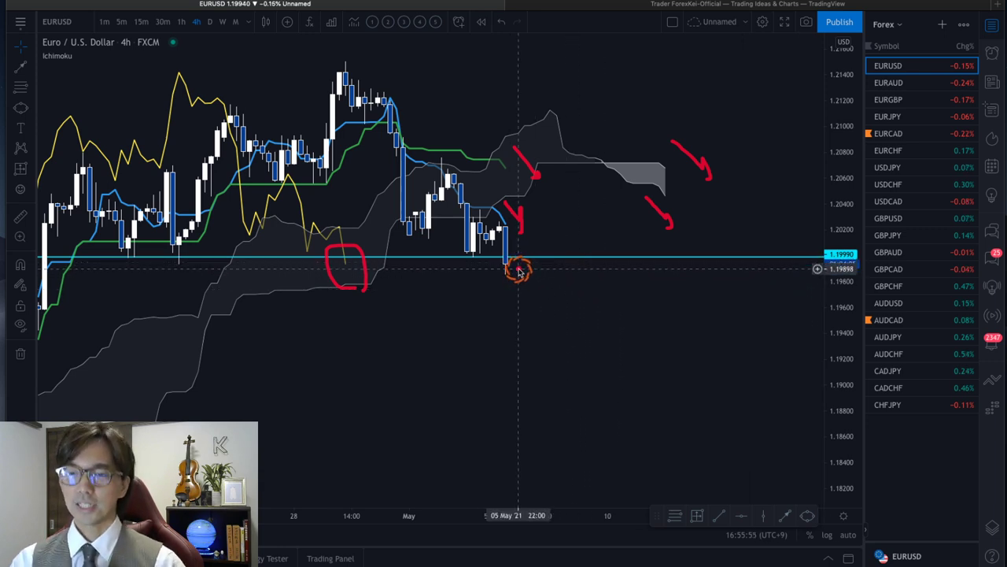
left_click_drag(278, 508, 364, 513)
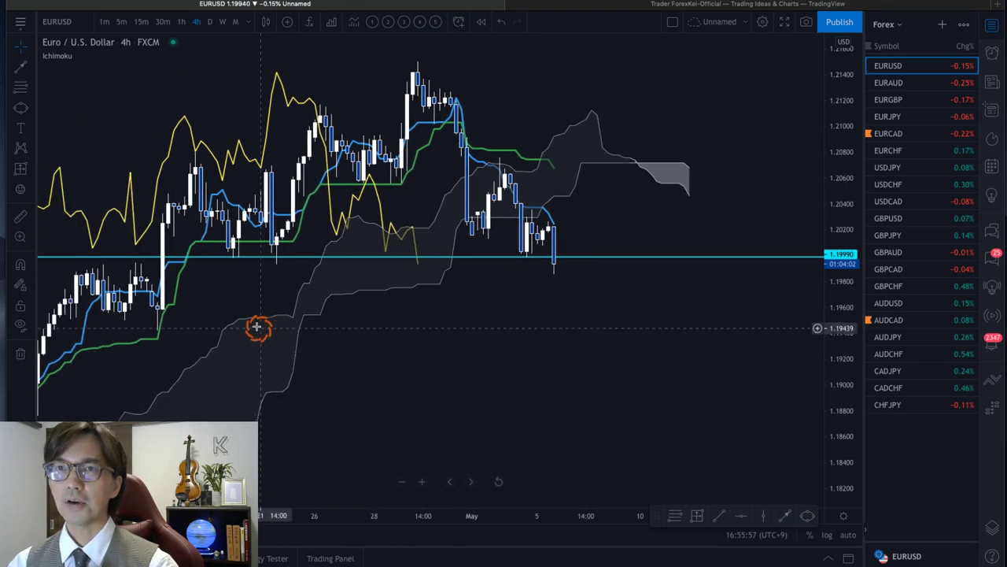
left_click(166, 331)
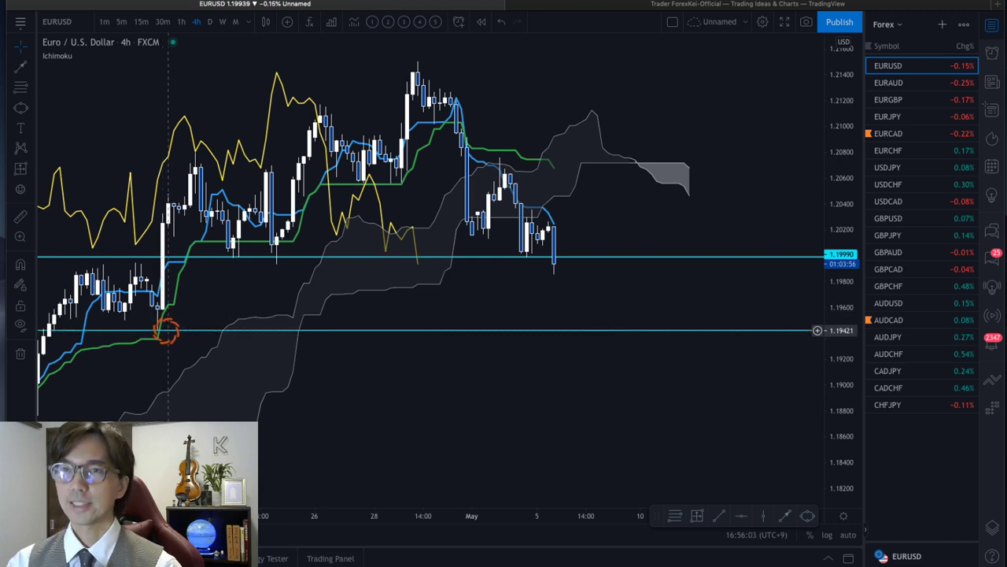
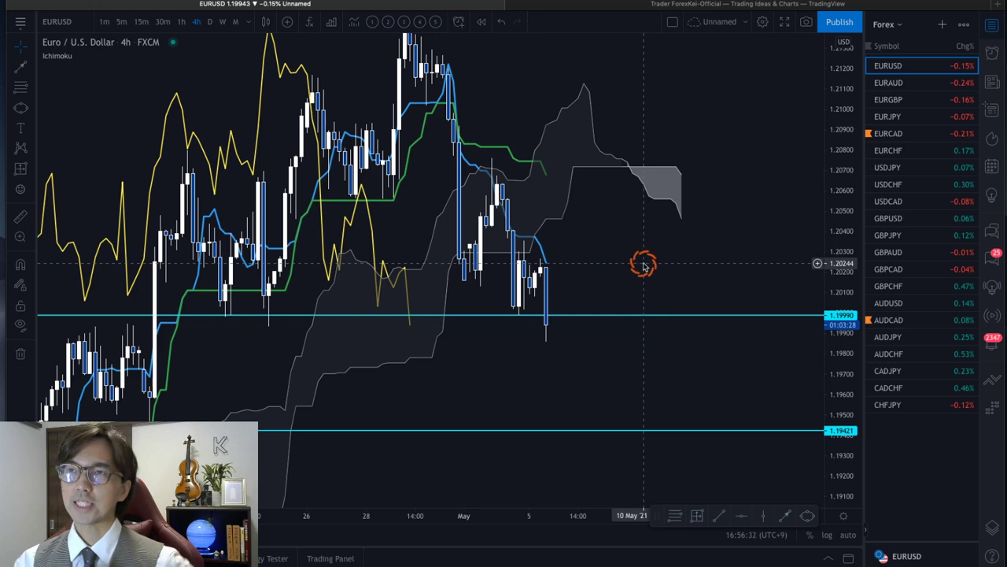
- Set EURUSD to the 1-hour interval, mark the cloud's early-May turn, and sketch red arrows along the falling cloud edges and green line
left_click(187, 19)
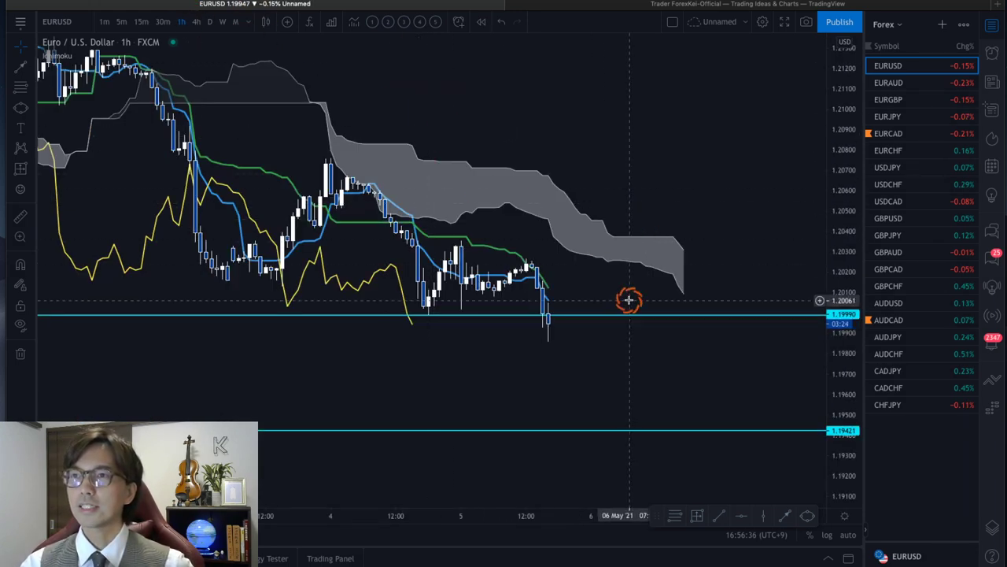
left_click_drag(841, 273, 823, 215)
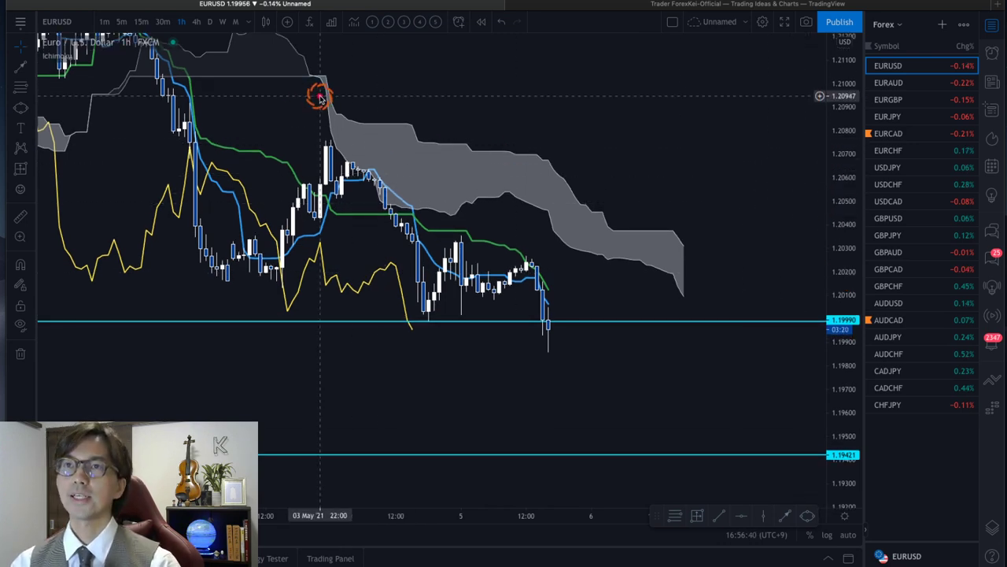
left_click_drag(332, 71, 341, 118)
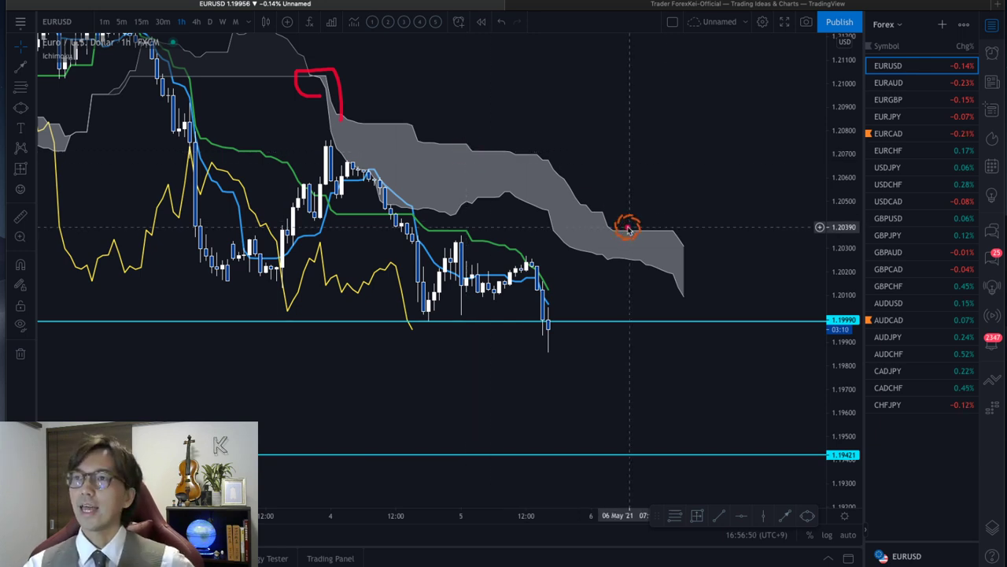
left_click_drag(673, 198, 708, 244)
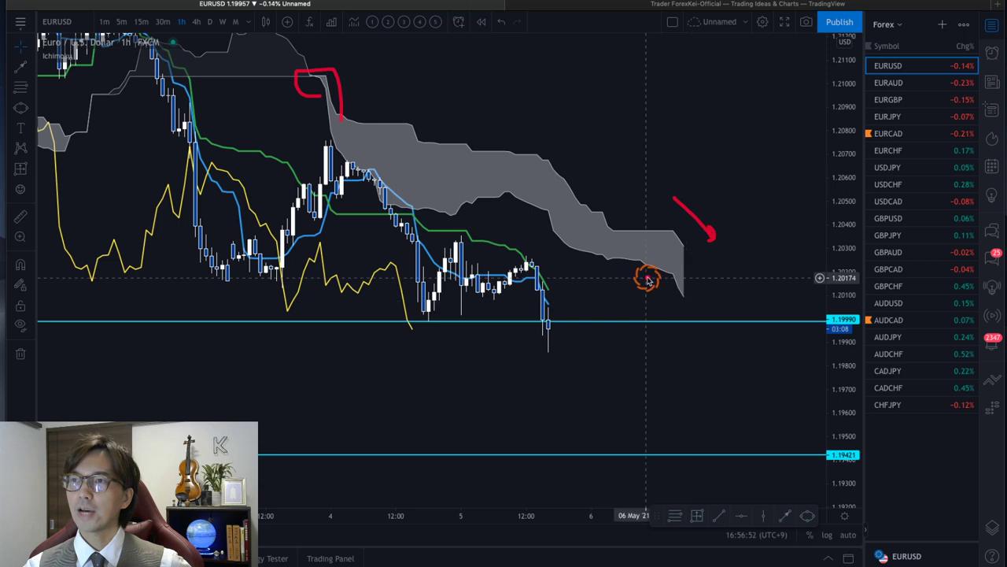
mouse_move(647, 277)
left_mouse_down()
mouse_move(668, 296)
mouse_move(666, 311)
left_mouse_up()
left_click_drag(548, 256, 568, 290)
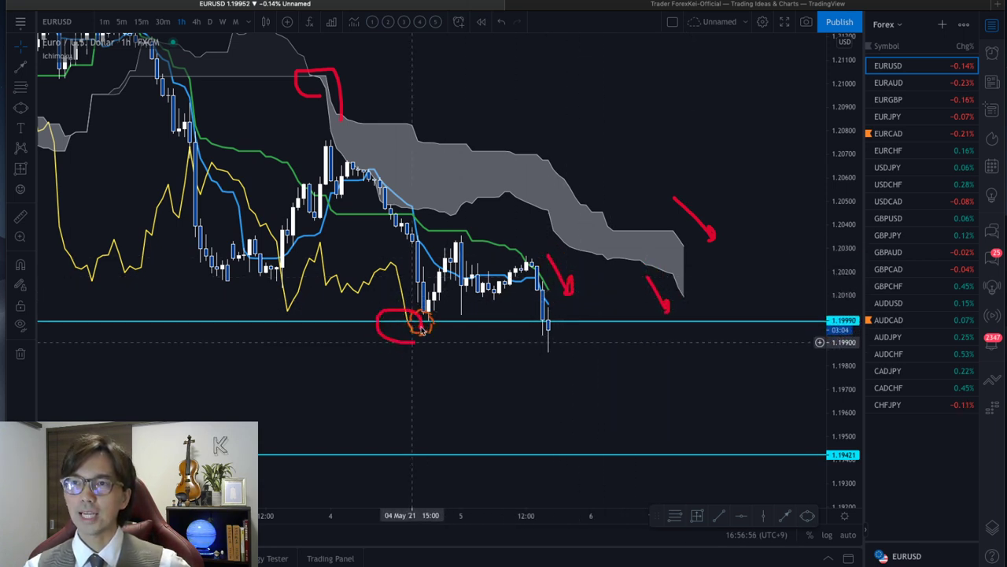
- Circle the yellow line's end, sketch a small rebound and drop toward the 1.19421 line, and clear the sketches
left_click_drag(421, 329, 419, 352)
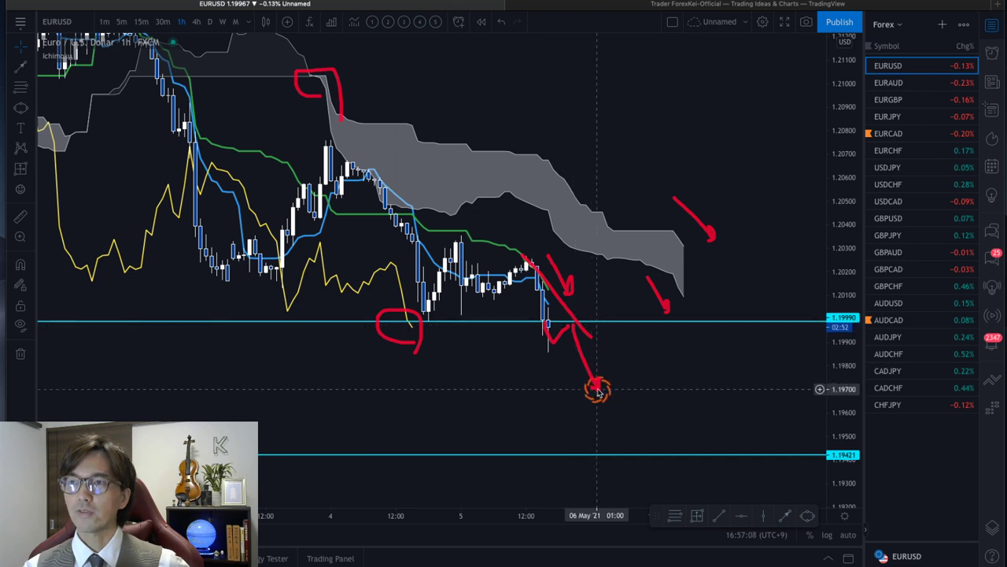
left_click(635, 451)
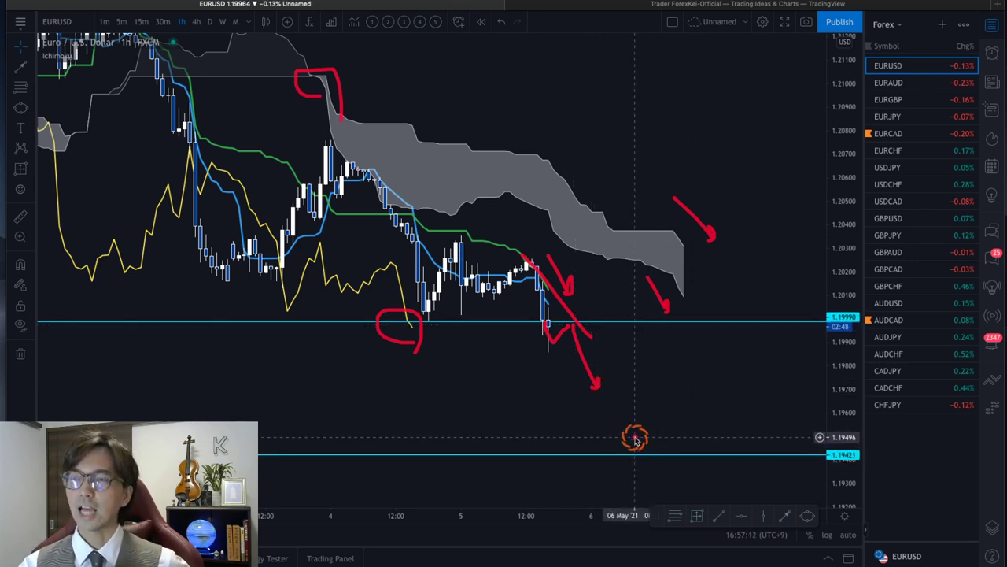
key("Escape")
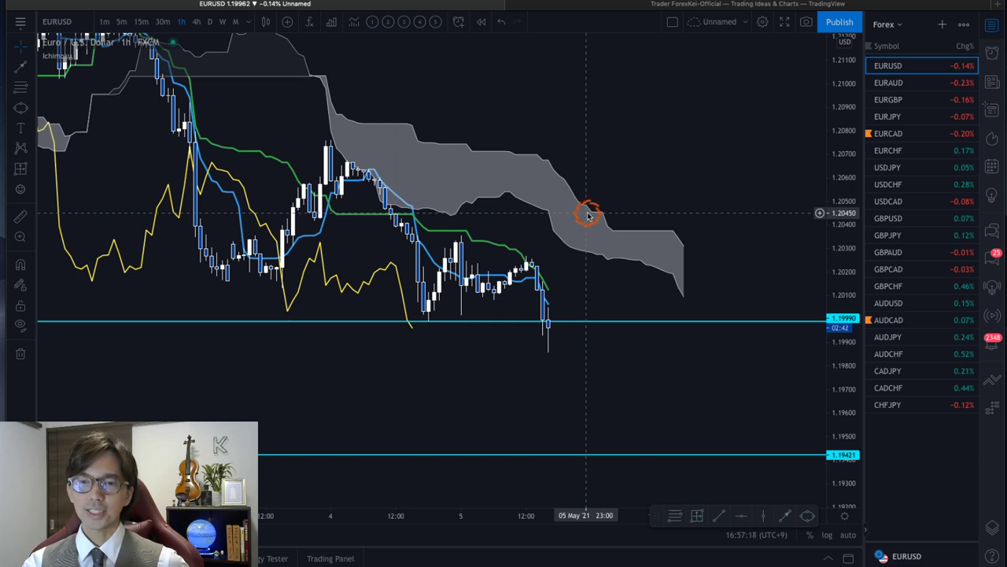
- Switch the chart to EURAUD and examine the 1-hour candles against the Ichimoku lines and yellow trendline
left_click(886, 83)
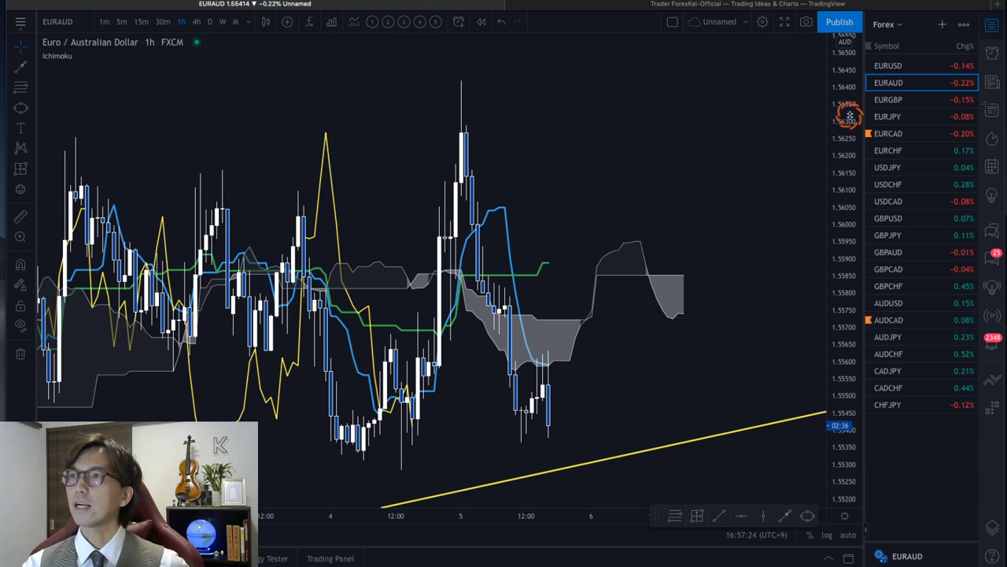
left_click_drag(850, 116, 843, 270)
left_click_drag(659, 339, 558, 331)
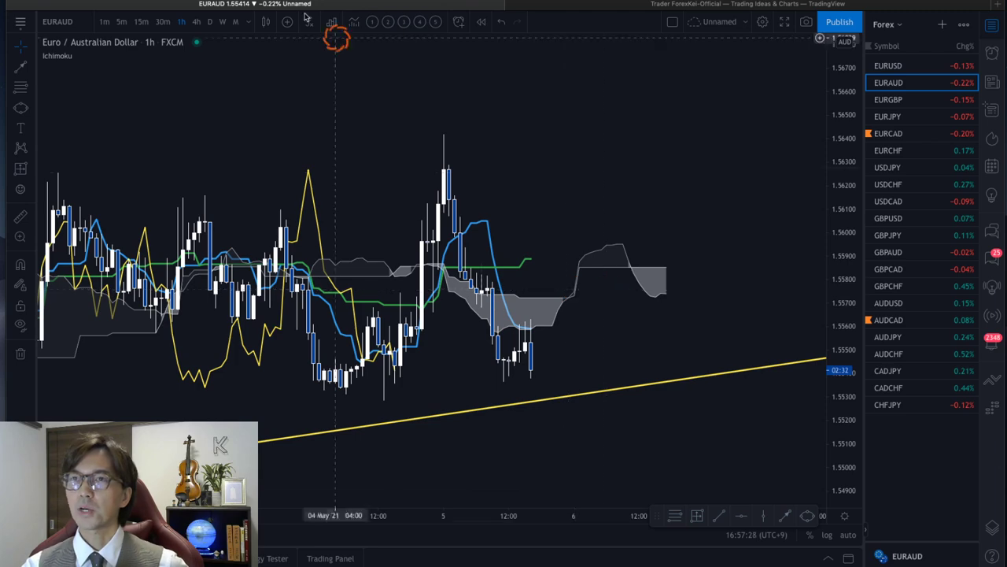
- Check EURAUD on the 4-hour interval, set it to daily, and examine price between the two rising yellow trendlines
left_click(200, 22)
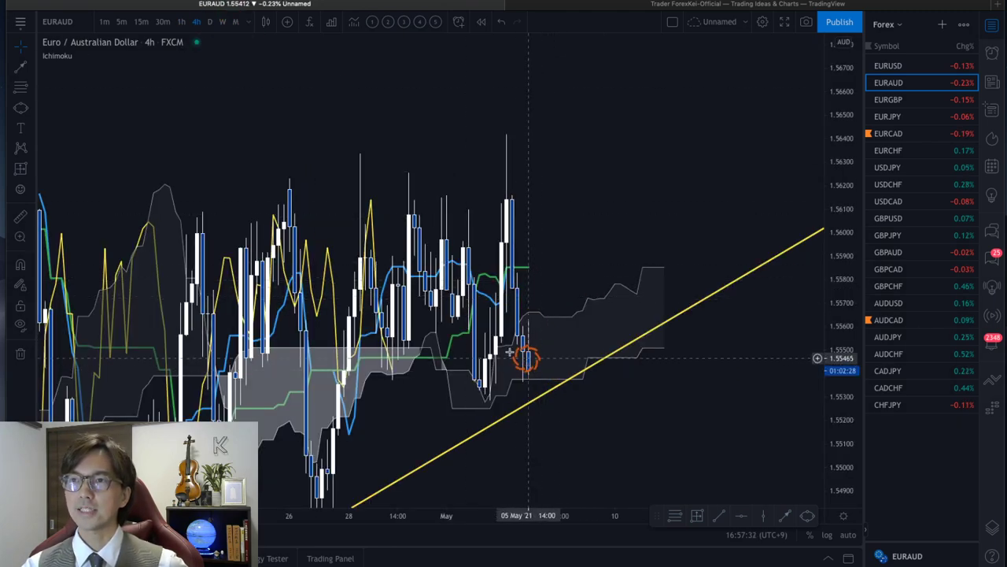
left_click(209, 23)
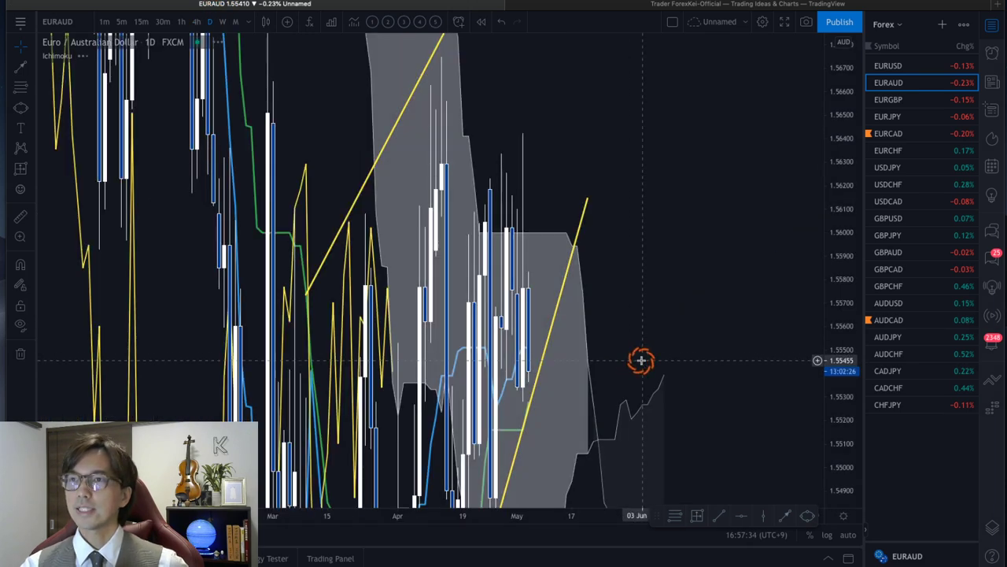
left_click_drag(842, 114, 843, 439)
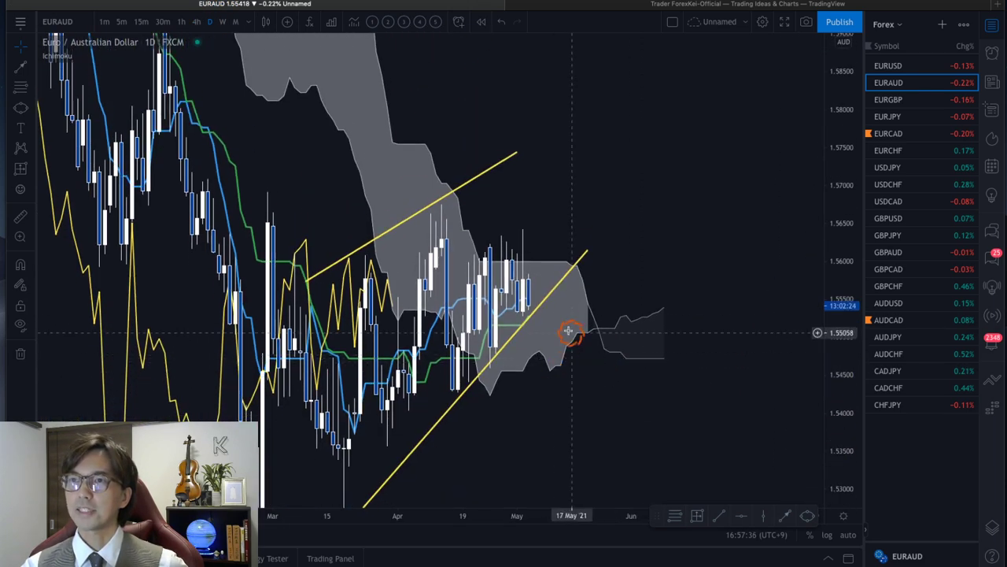
left_click_drag(633, 176, 711, 170)
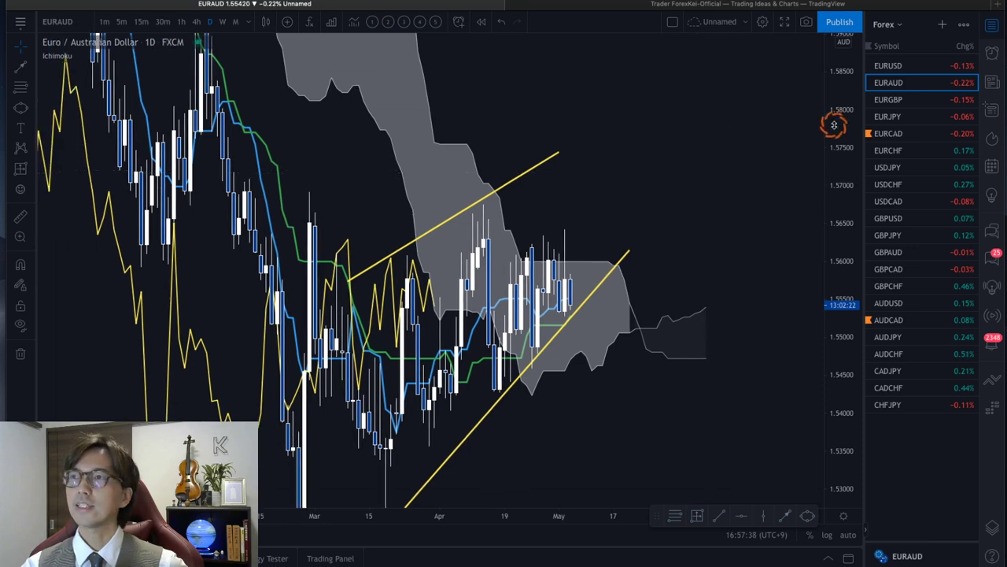
- Examine the latest EURAUD daily candles against the cloud top and the rising lower yellow trendline
left_click_drag(837, 197, 836, 225)
left_click_drag(731, 186, 710, 211)
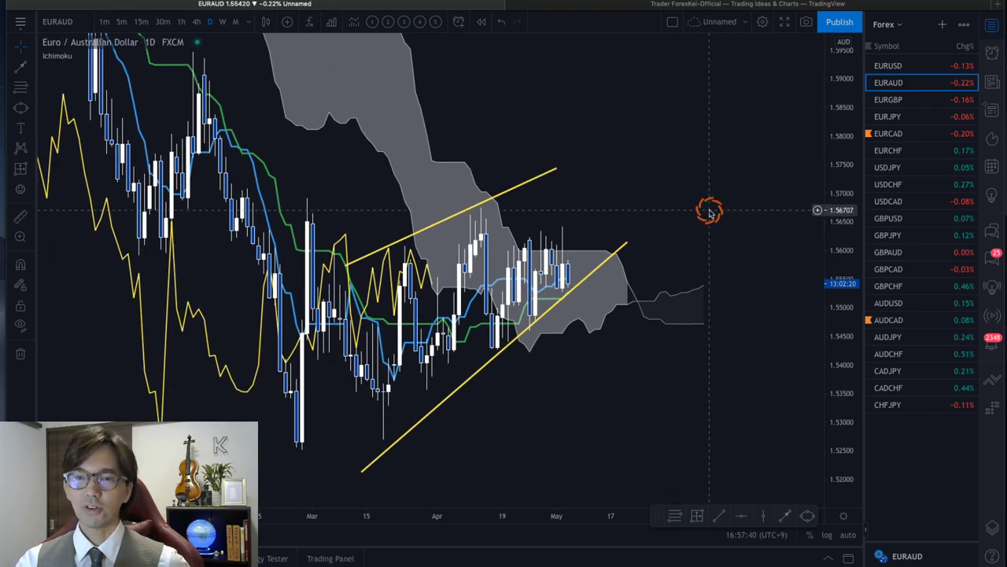
left_click(589, 242)
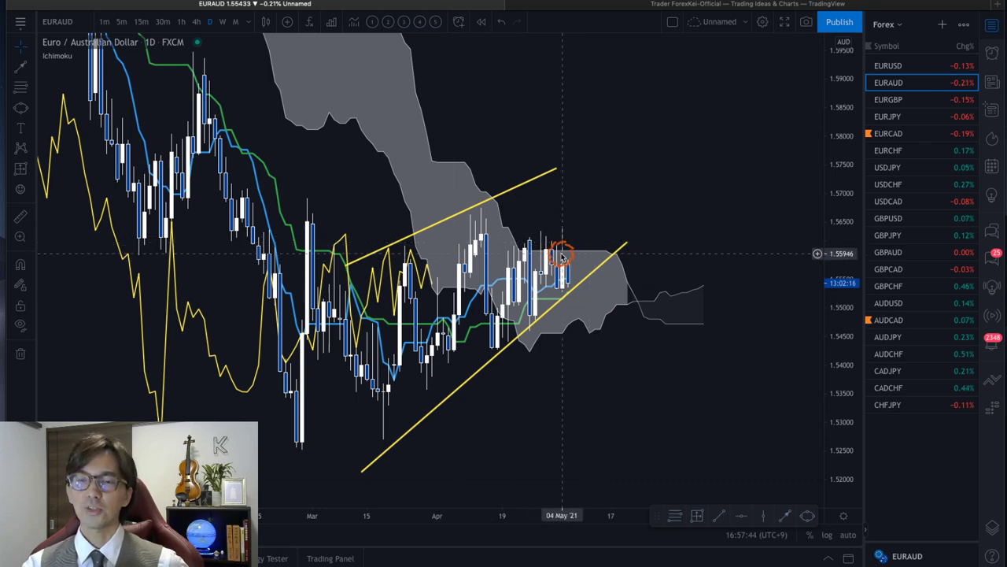
left_click(654, 209)
- Switch the chart to EURGBP and examine the daily candles against the cloud and the flat green line
key("Down")
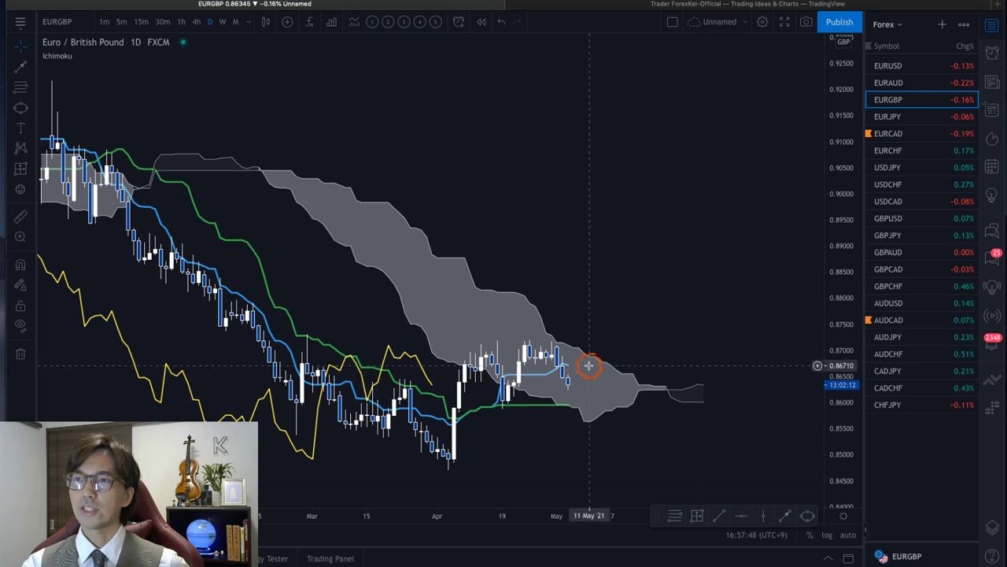
left_click(568, 368)
left_click(578, 383)
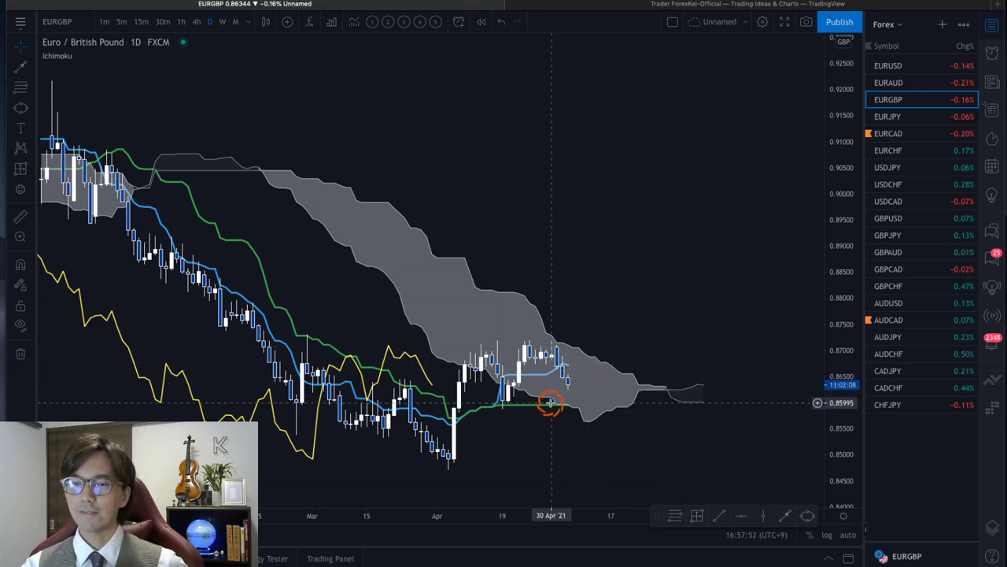
left_click(380, 183)
- Set EURGBP to the 4-hour interval, and mark the cloud's final turn, the falling wave and a small rebound with temporary red sketches
left_click(196, 21)
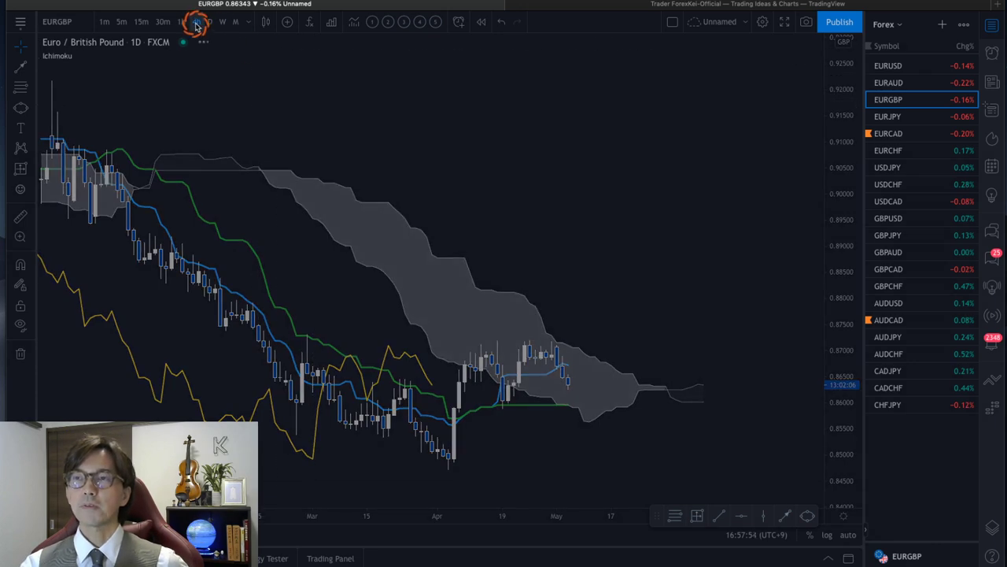
left_click_drag(837, 427, 691, 270)
left_click_drag(810, 398, 708, 289)
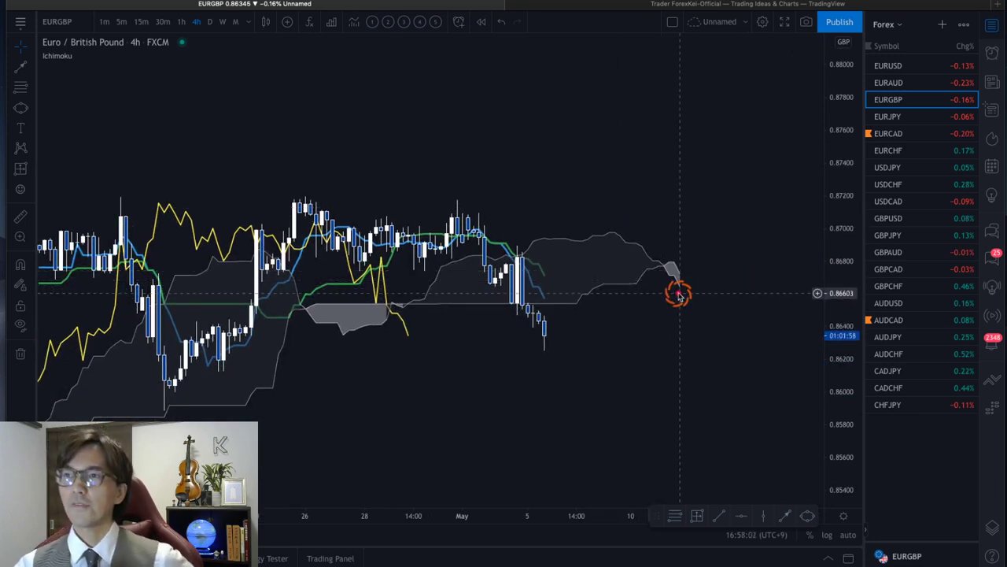
left_click_drag(665, 248, 681, 288)
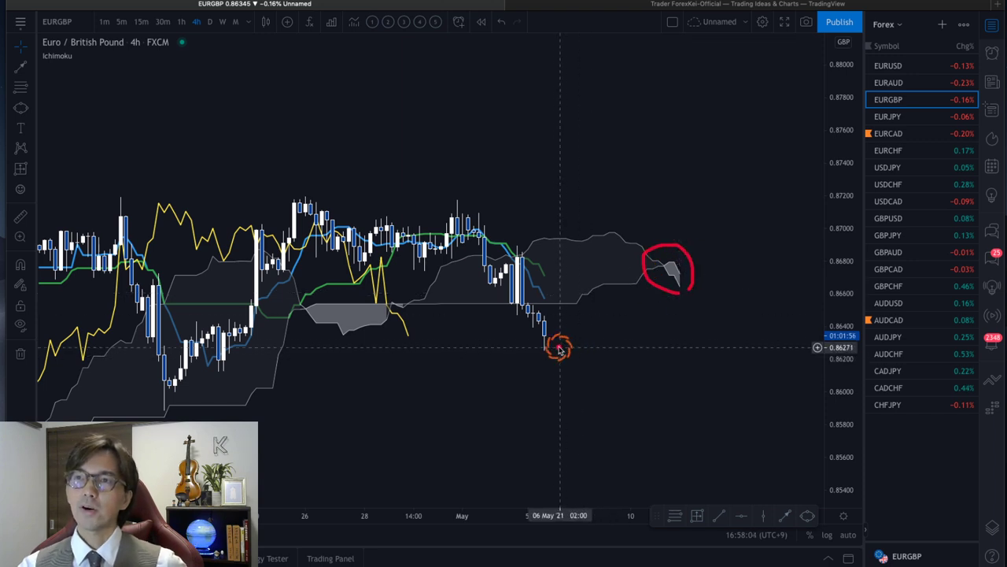
left_click_drag(561, 324, 580, 321)
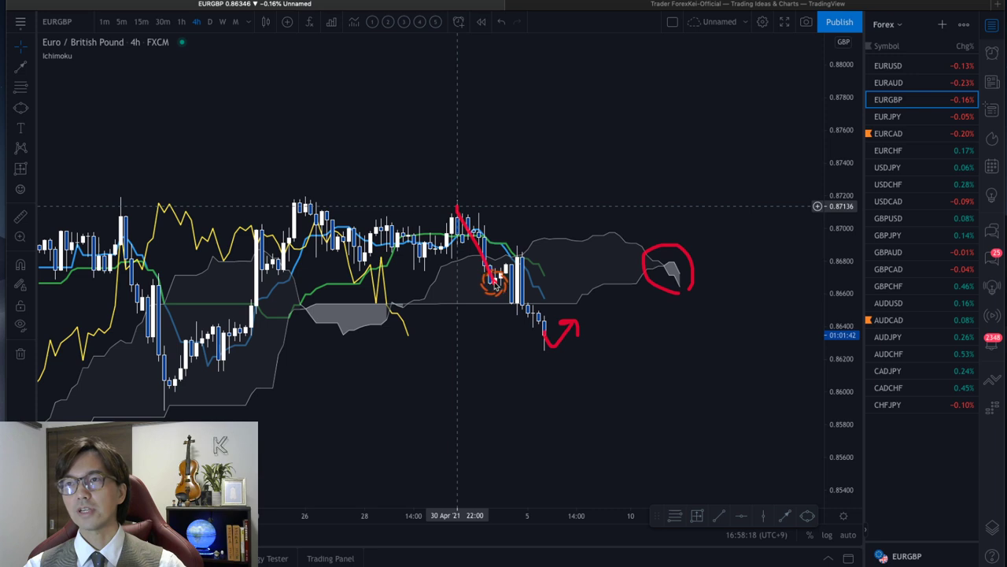
mouse_move(533, 308)
left_mouse_down()
mouse_move(551, 337)
mouse_move(583, 334)
left_mouse_up()
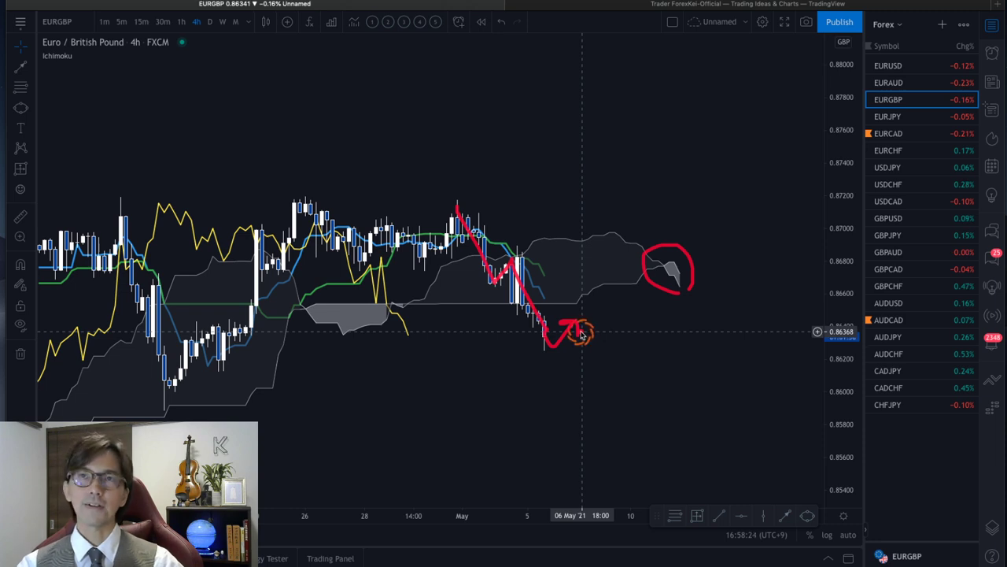
key("Escape")
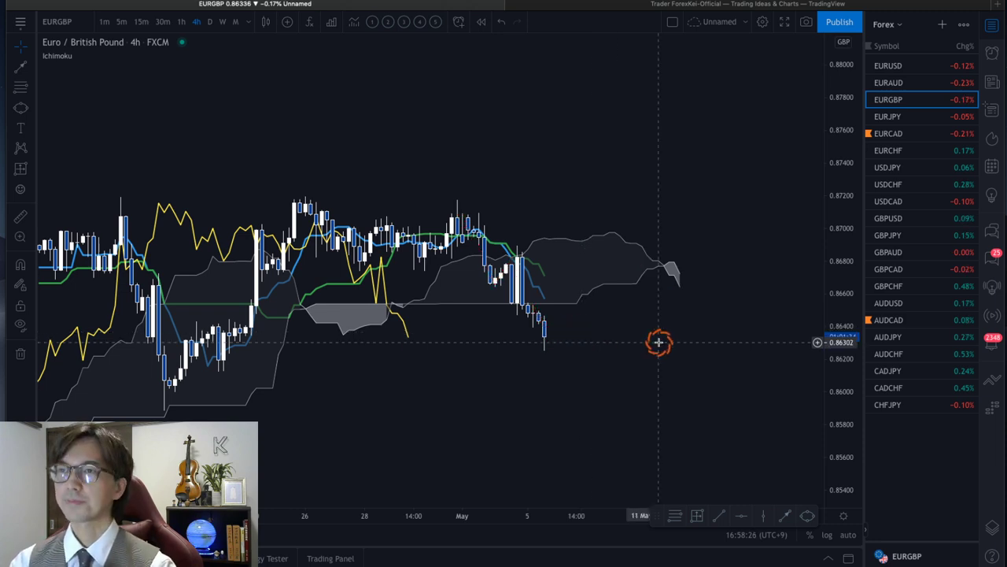
- Switch the chart to EURJPY on the daily interval and examine price between the 132.374 and 131.145 lines above the rising cloud
key("Down")
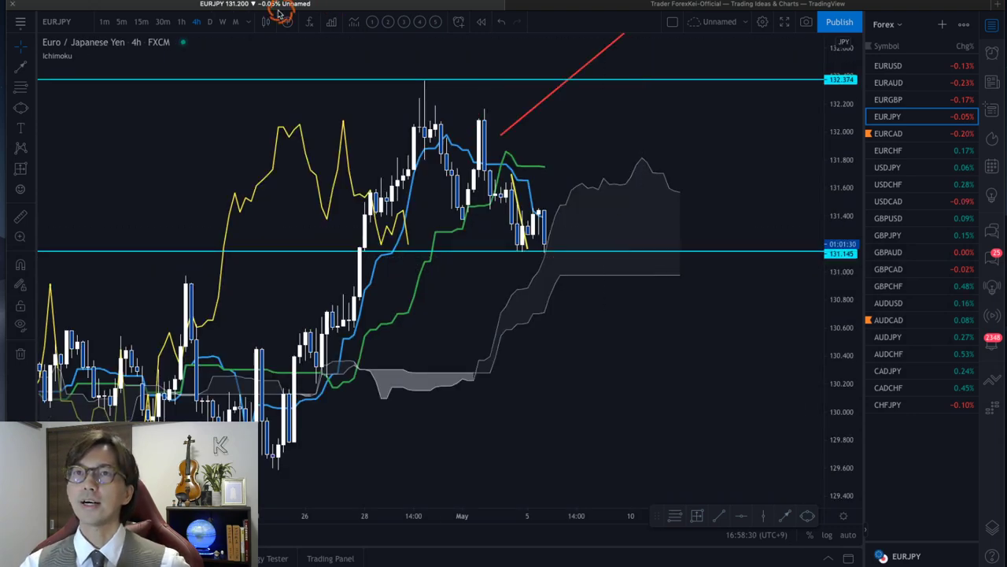
left_click(211, 22)
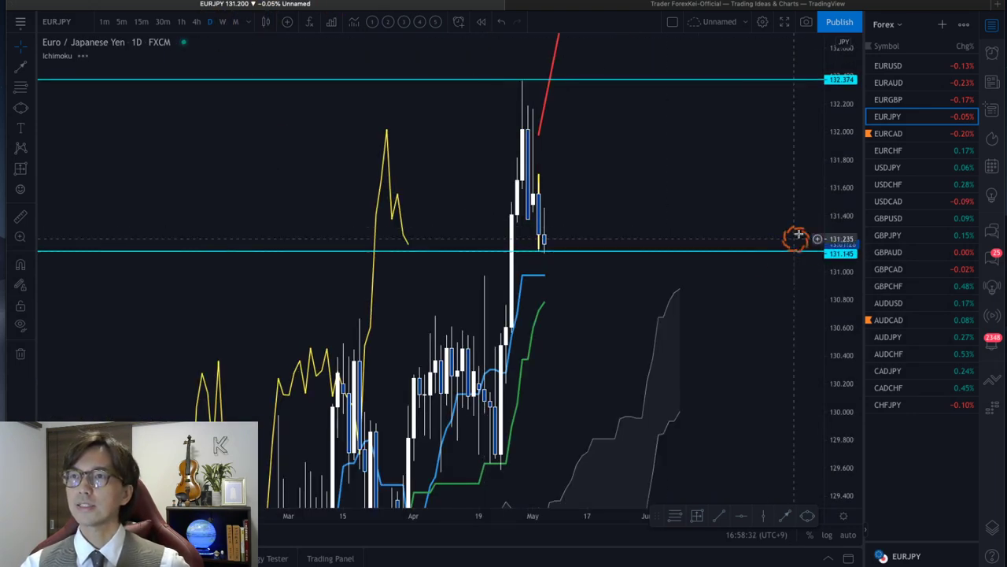
left_click_drag(825, 143, 831, 286)
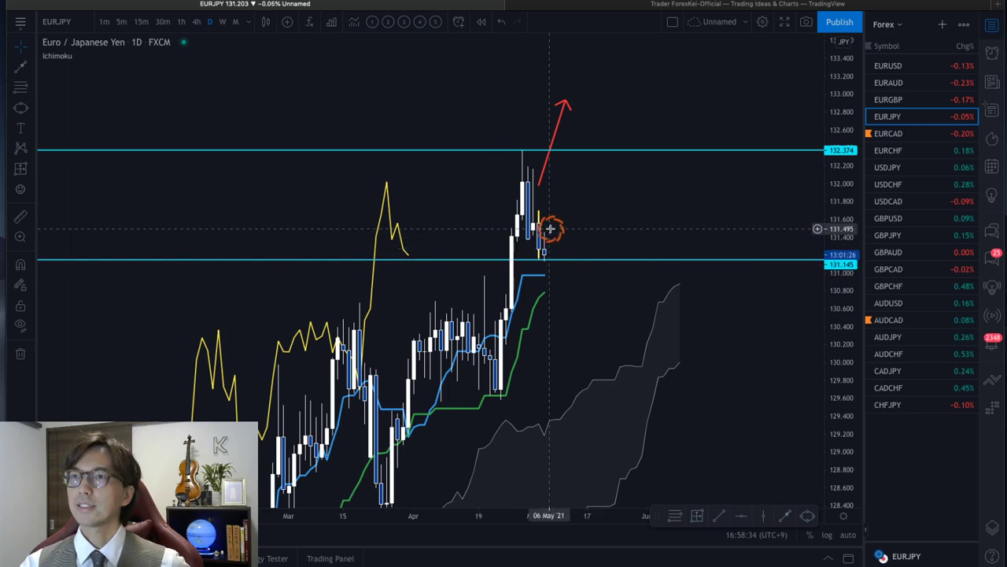
left_click_drag(713, 339, 715, 295)
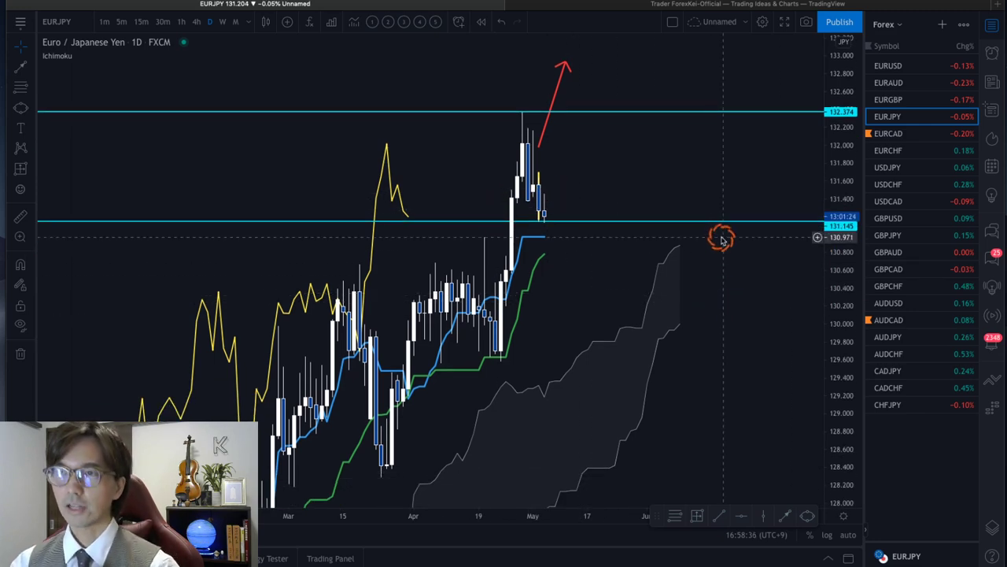
- Sketch red arrows along the rising cloud, green line and price swings up past the 132.374 line, and clear the sketches
left_click_drag(498, 488, 711, 268)
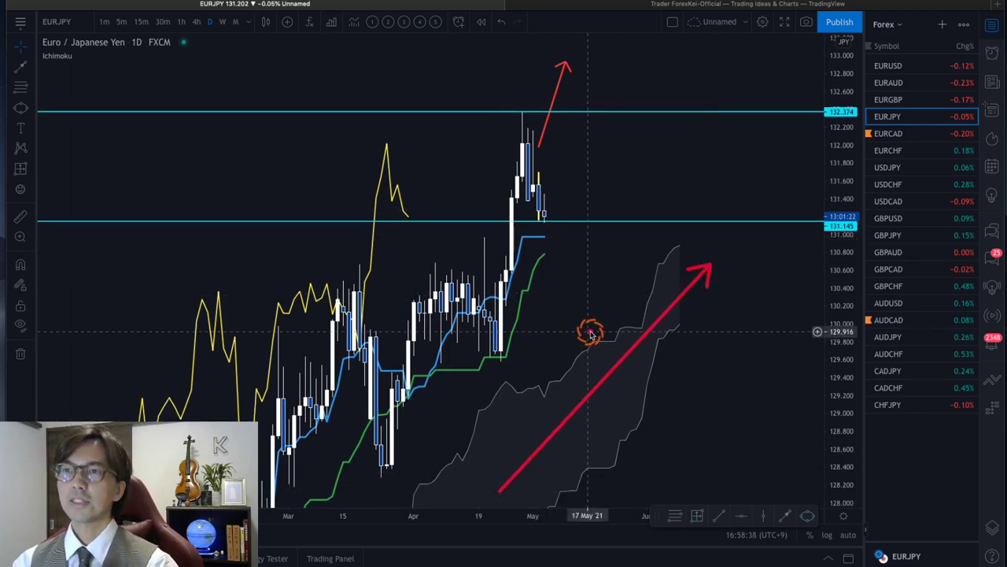
left_click_drag(512, 367, 569, 262)
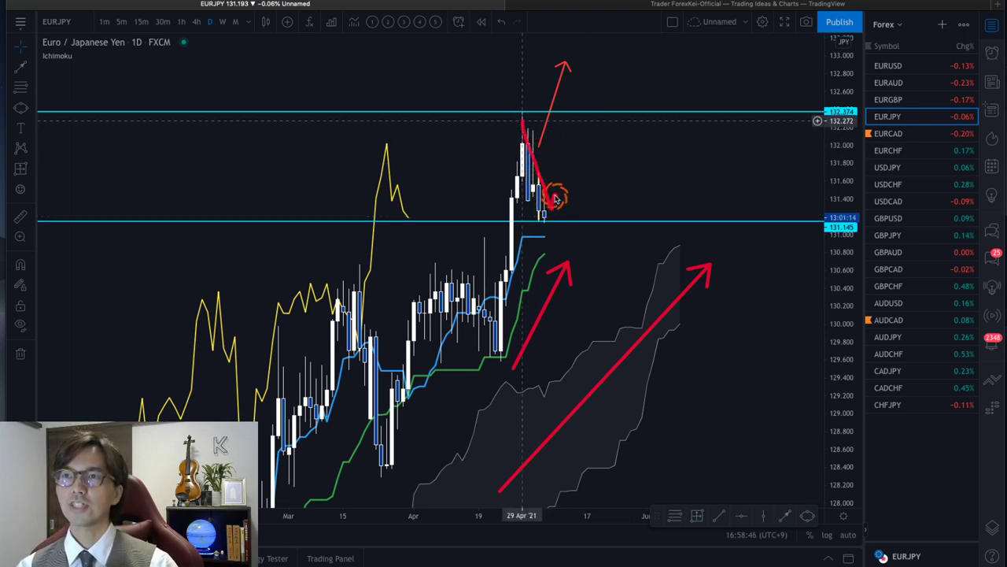
left_click_drag(556, 197, 548, 198)
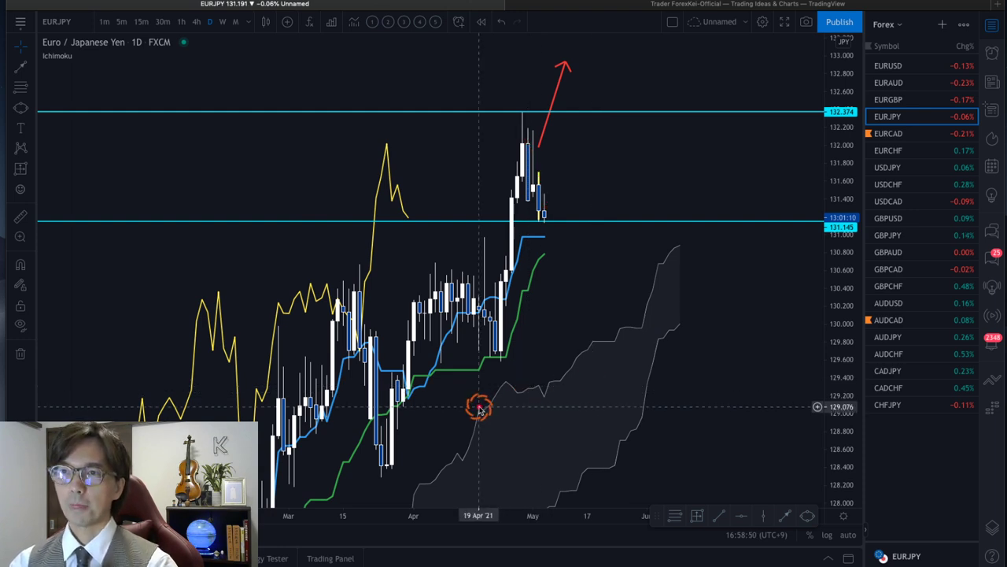
mouse_move(379, 456)
left_mouse_down()
mouse_move(443, 257)
mouse_move(492, 354)
mouse_move(519, 126)
mouse_move(542, 220)
mouse_move(585, 61)
mouse_move(592, 79)
left_mouse_up()
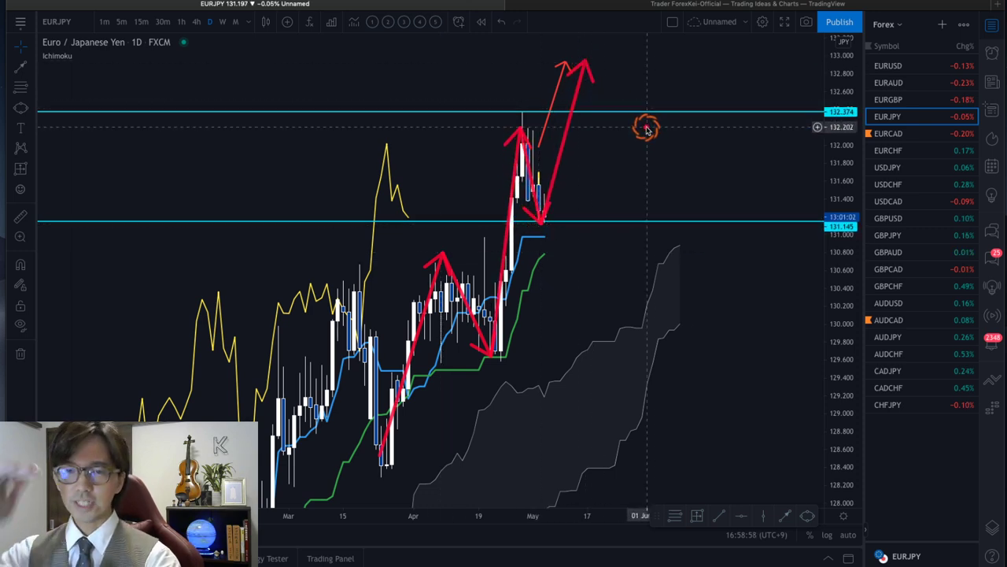
key("ctrl+z")
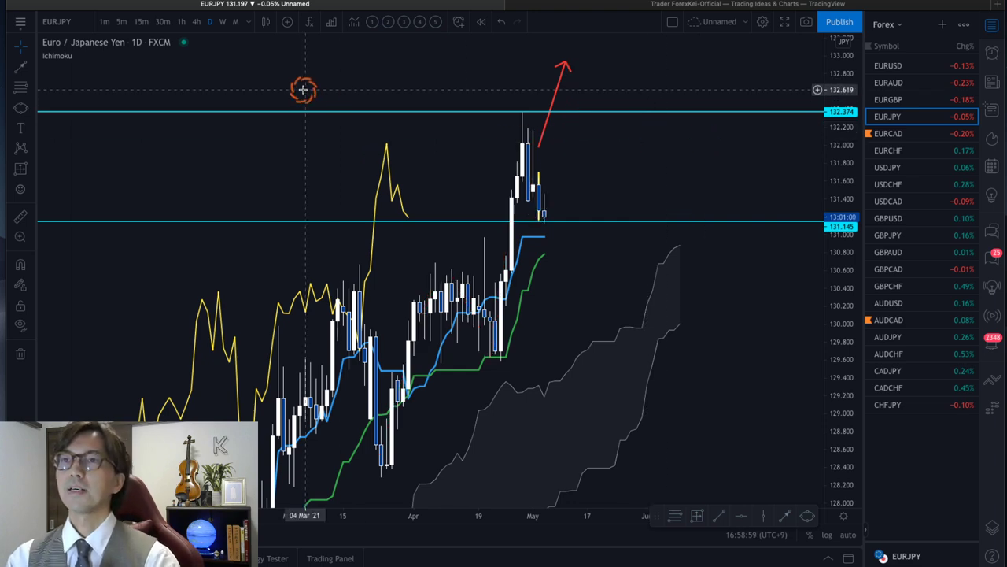
- Set EURJPY to the 1-hour interval and sketch a temporary rebound arrow from the 131.145 line up into the cloud
left_click(181, 21)
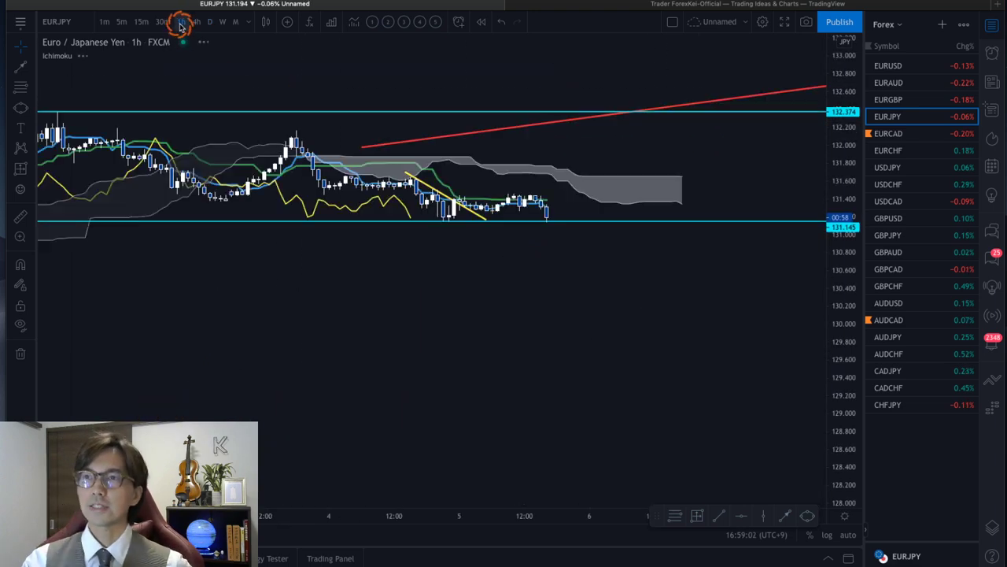
left_click_drag(836, 395, 852, 206)
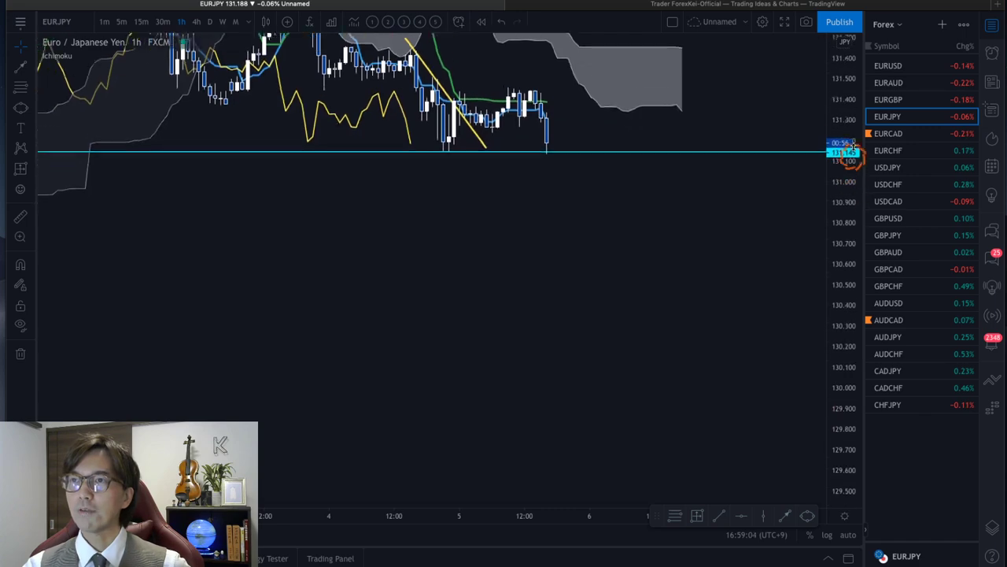
left_click_drag(728, 90, 781, 313)
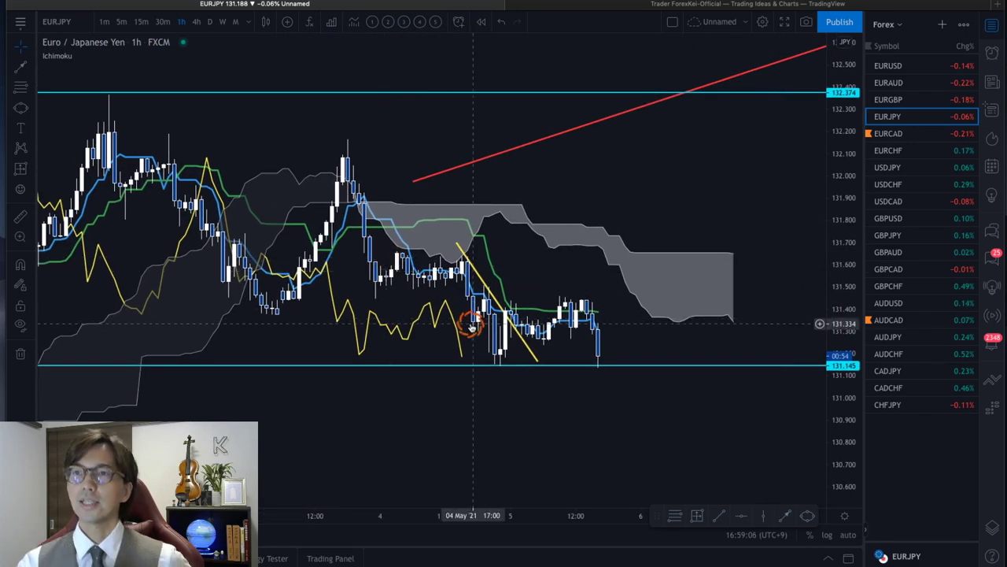
left_click(572, 366)
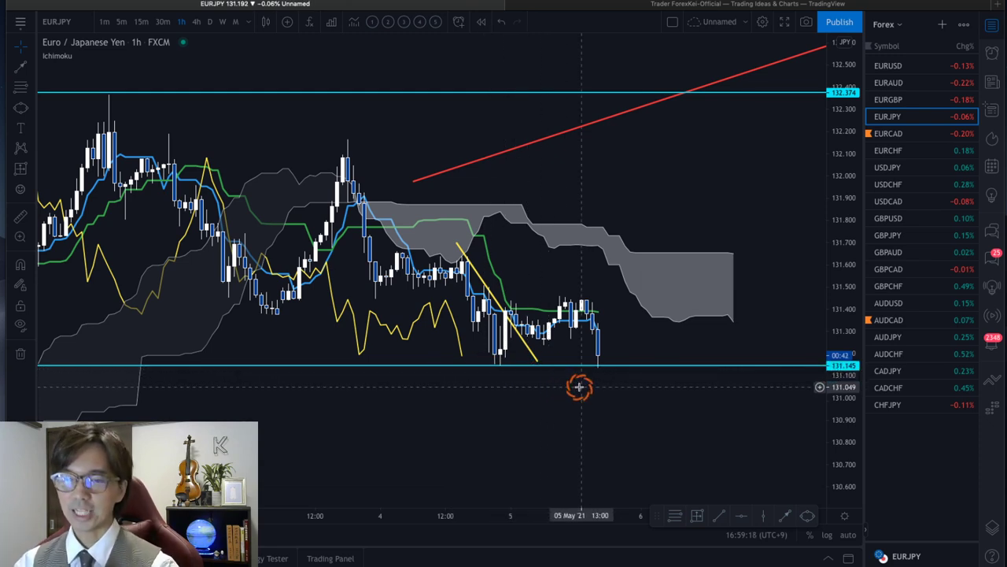
left_click_drag(602, 363, 649, 294)
left_click(681, 489)
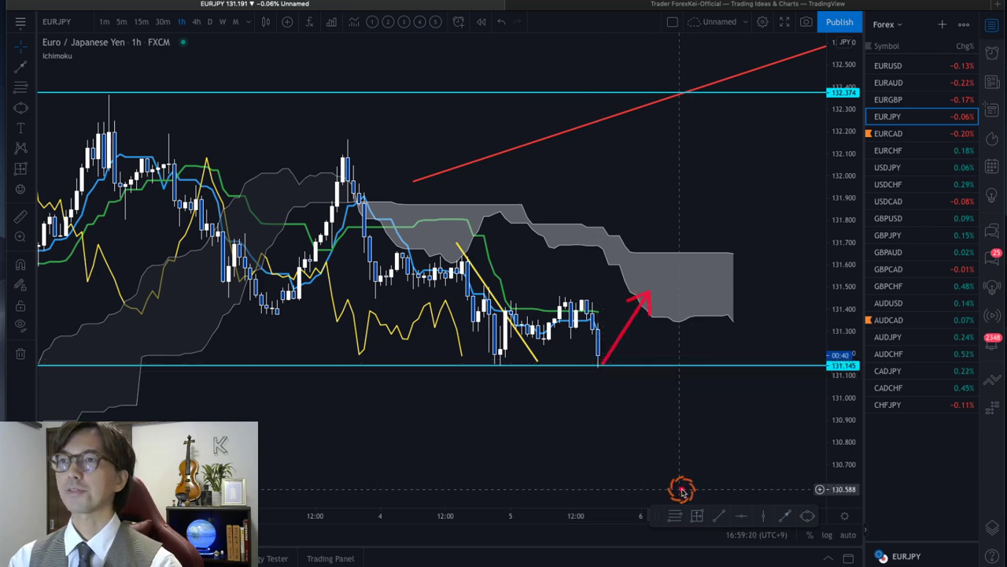
left_click_drag(454, 525, 412, 491)
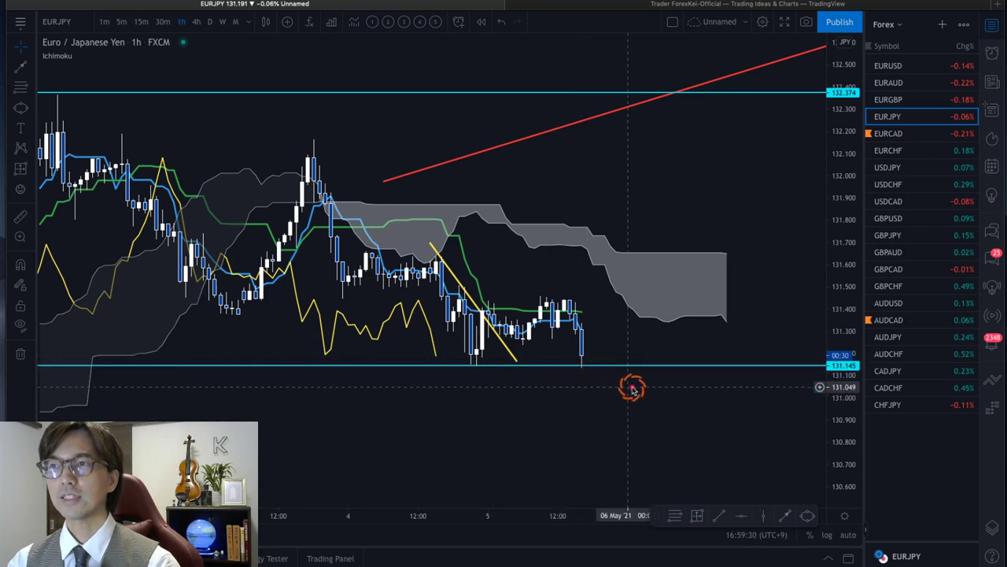
- Sketch a break below 131.145 with sell points marked S and an alternative rise through the cloud, and clear the sketches
mouse_move(780, 412)
left_mouse_down()
mouse_move(823, 394)
mouse_move(832, 403)
left_mouse_up()
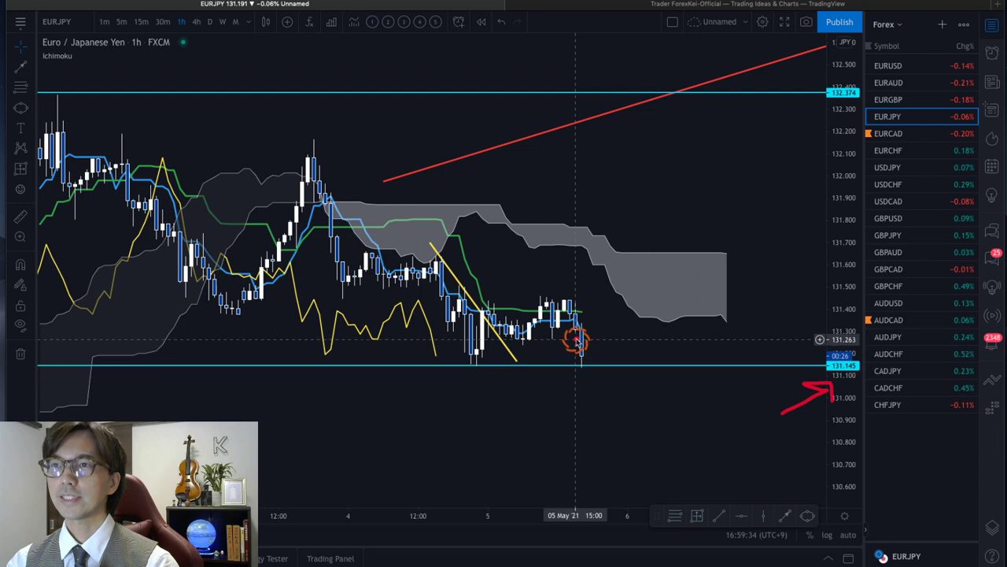
mouse_move(577, 336)
left_mouse_down()
mouse_move(598, 388)
mouse_move(566, 378)
mouse_move(609, 382)
mouse_move(644, 403)
mouse_move(681, 395)
mouse_move(677, 404)
left_mouse_up()
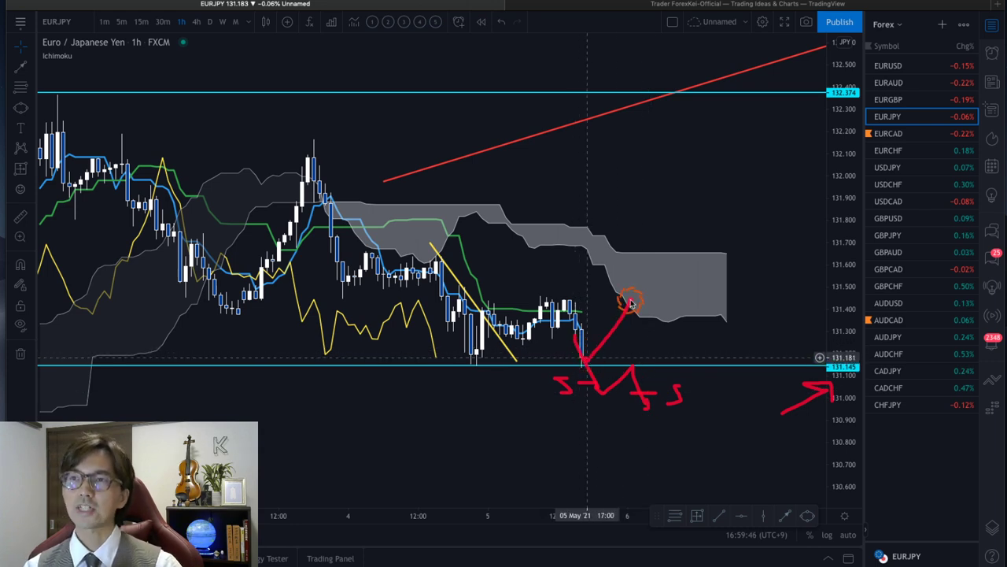
left_click_drag(636, 300, 628, 311)
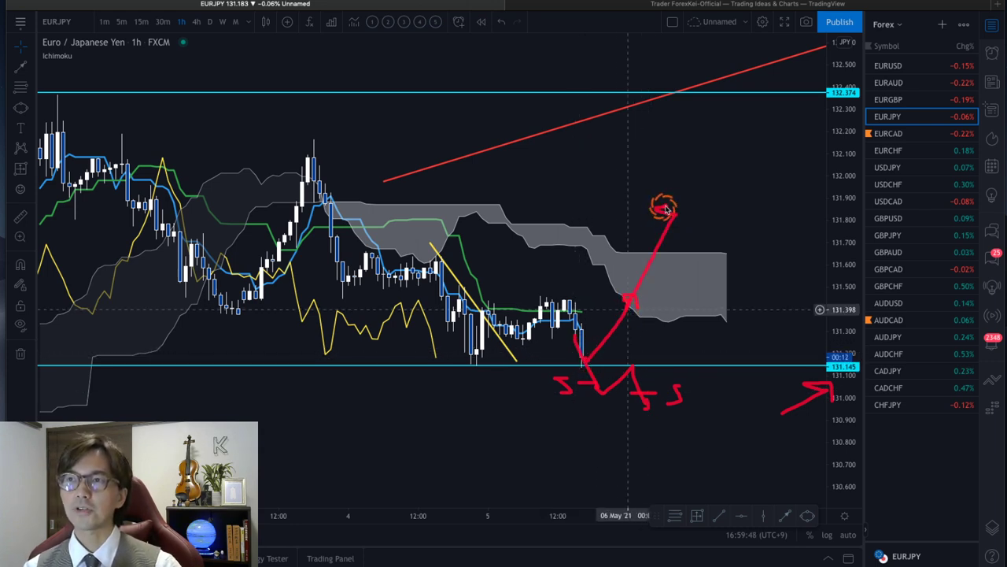
left_click_drag(655, 212, 681, 223)
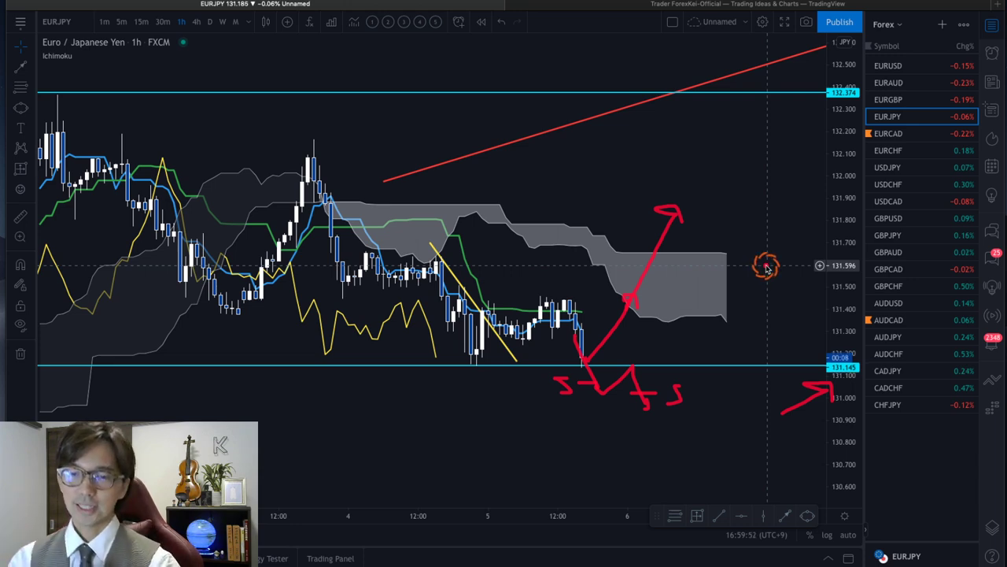
key("Escape")
- Set EURJPY to the daily interval and examine price at the 131.145 line against the Ichimoku lines and rising cloud
left_click(212, 22)
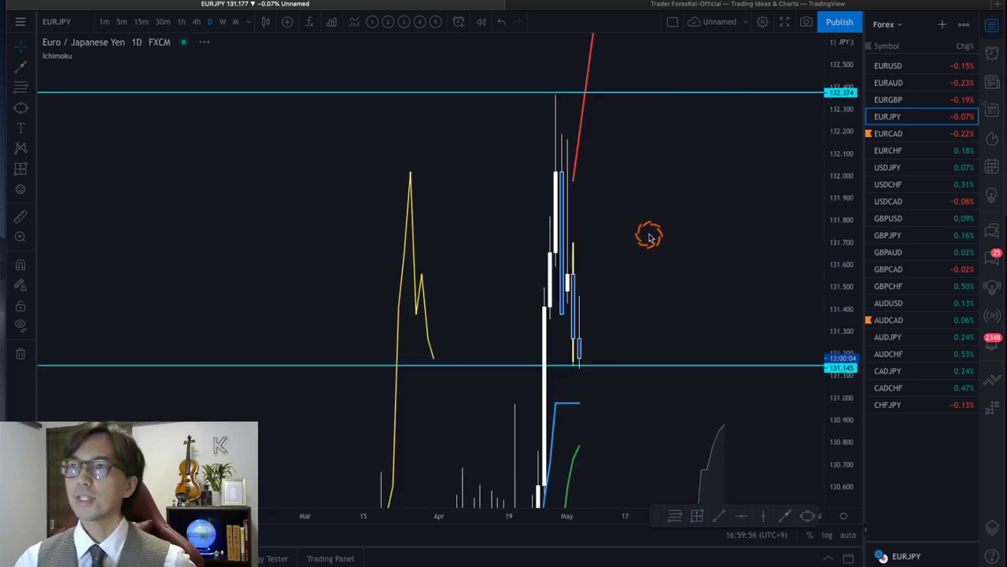
left_click_drag(850, 146, 834, 385)
left_click_drag(685, 257, 646, 201)
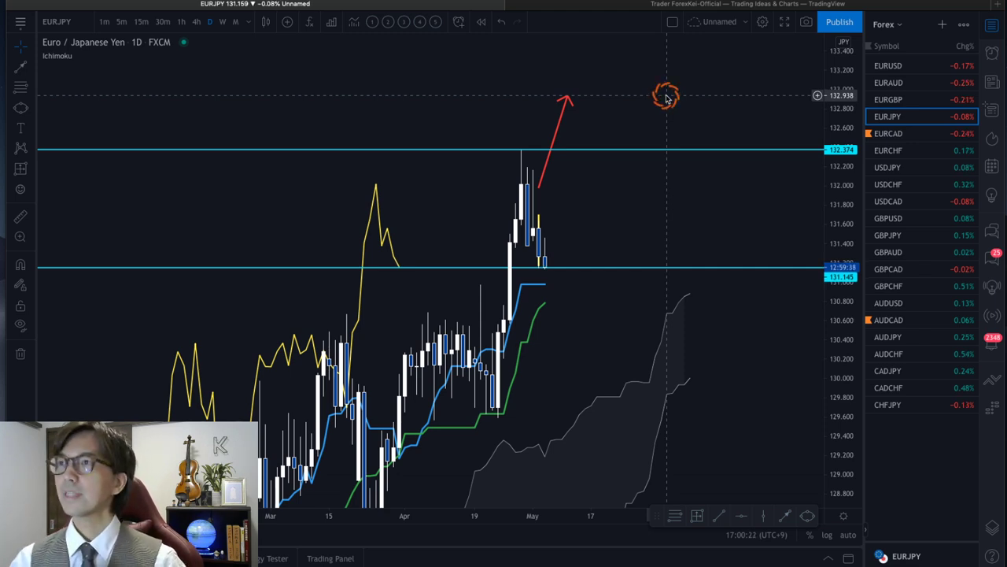
- Examine EURCHF against the cloud on the daily and 4-hour intervals, and switch the chart to EURCAD
key("Down")
key("Down")
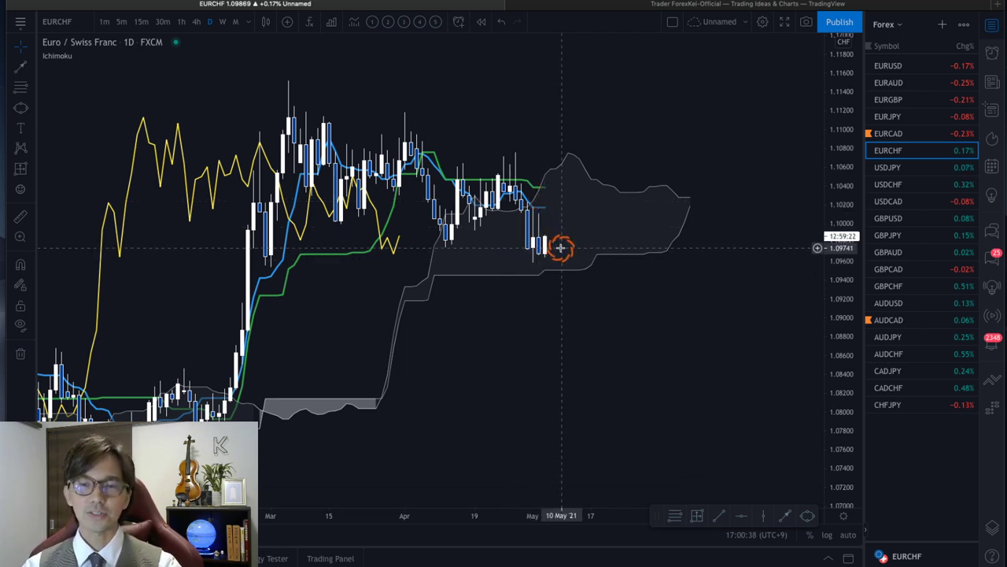
left_click(196, 21)
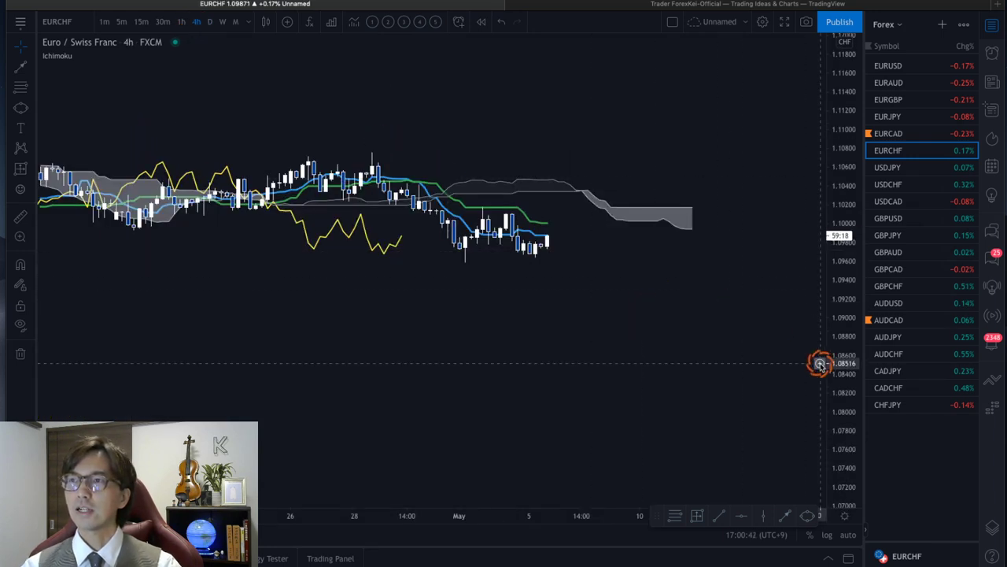
left_click_drag(830, 257, 567, 228)
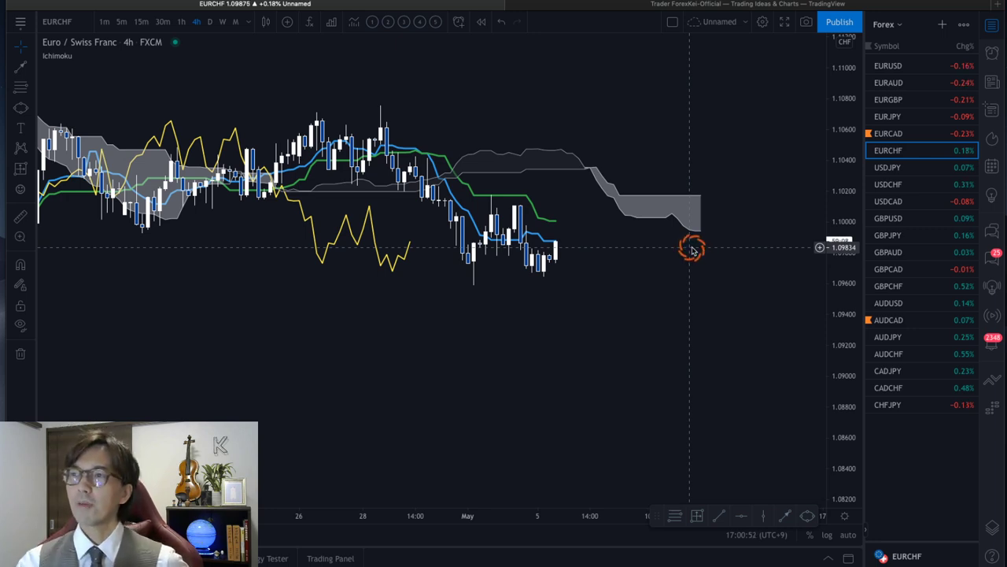
left_click(902, 134)
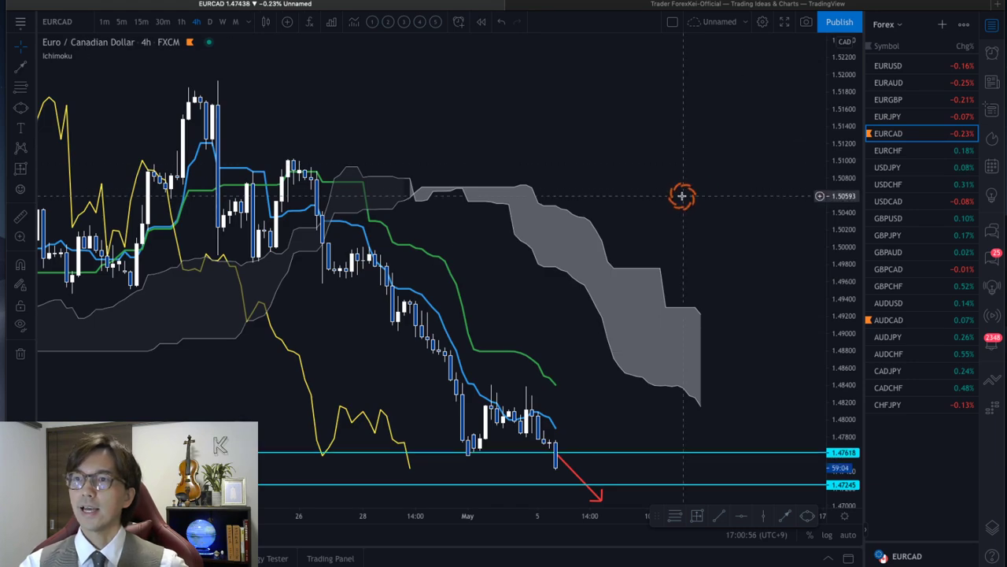
- Review EURUSD, EURAUD and EURGBP on the 4-hour chart, and flag EURUSD and EURGBP in orange in the watchlist
left_click(867, 68)
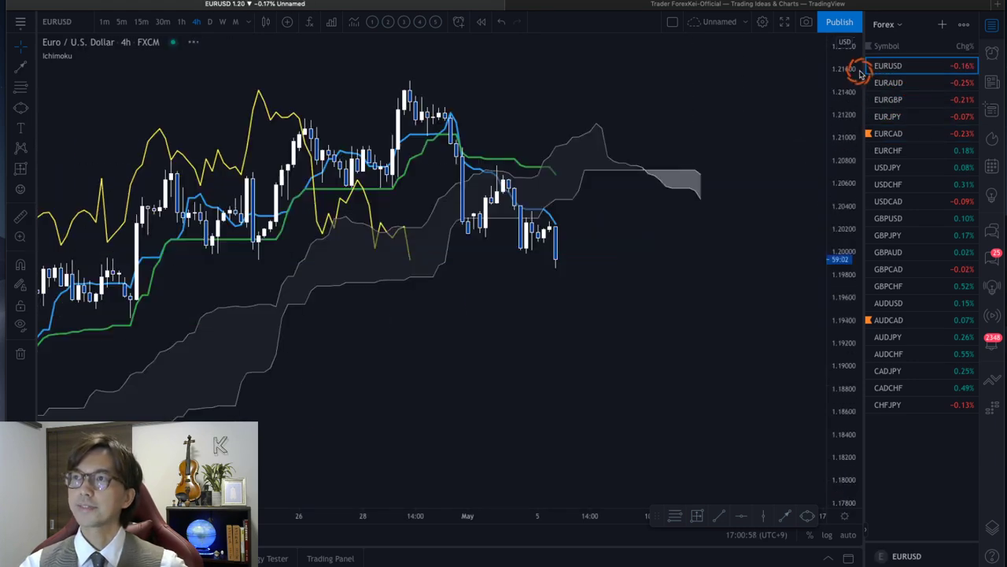
left_click(897, 83)
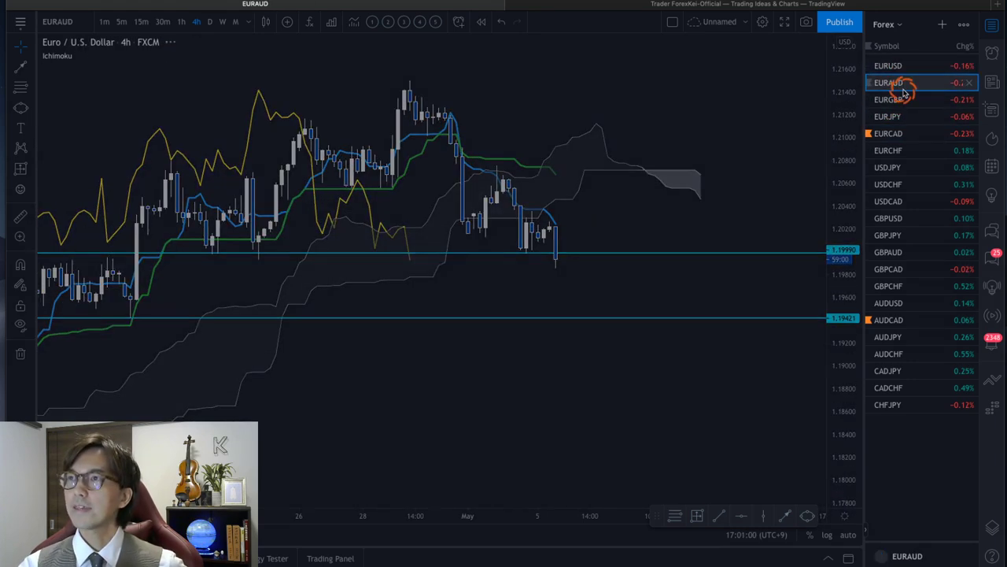
left_click(868, 66)
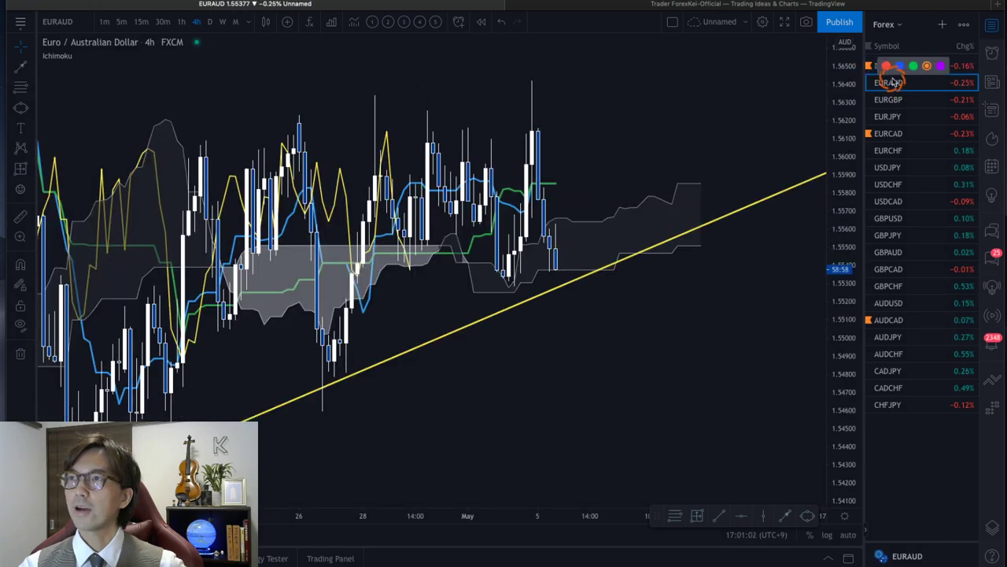
left_click(894, 83)
key("Down")
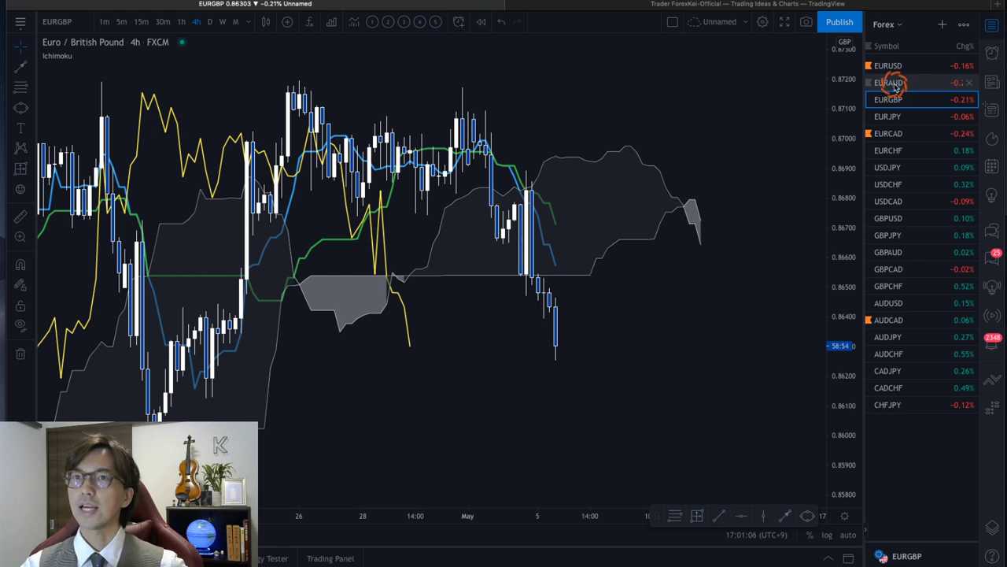
left_click(869, 100)
left_click(891, 101)
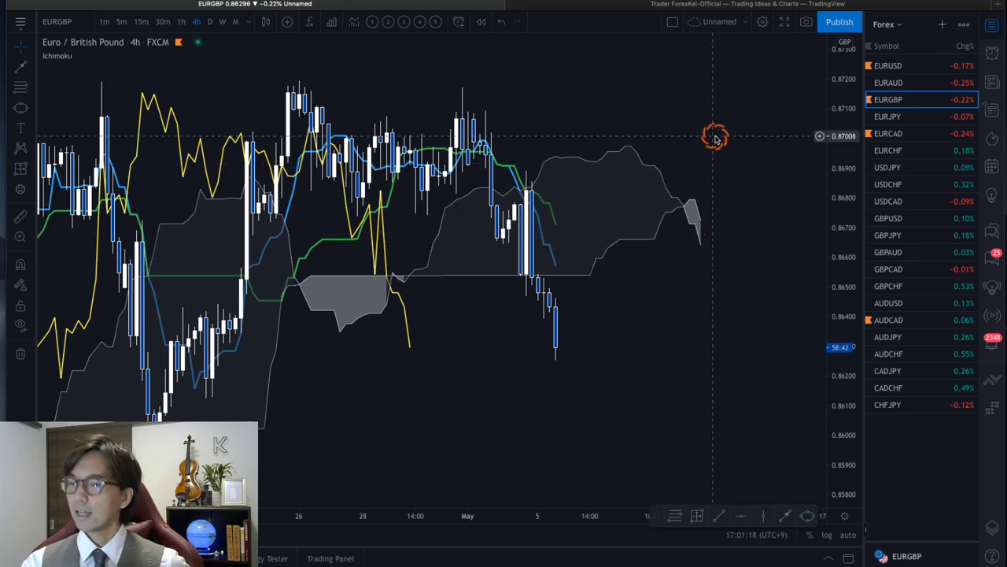
- Show EURJPY and sketch a temporary stepped down arrow from the 131.145 line through the cloud, and clear the sketch
key("Down")
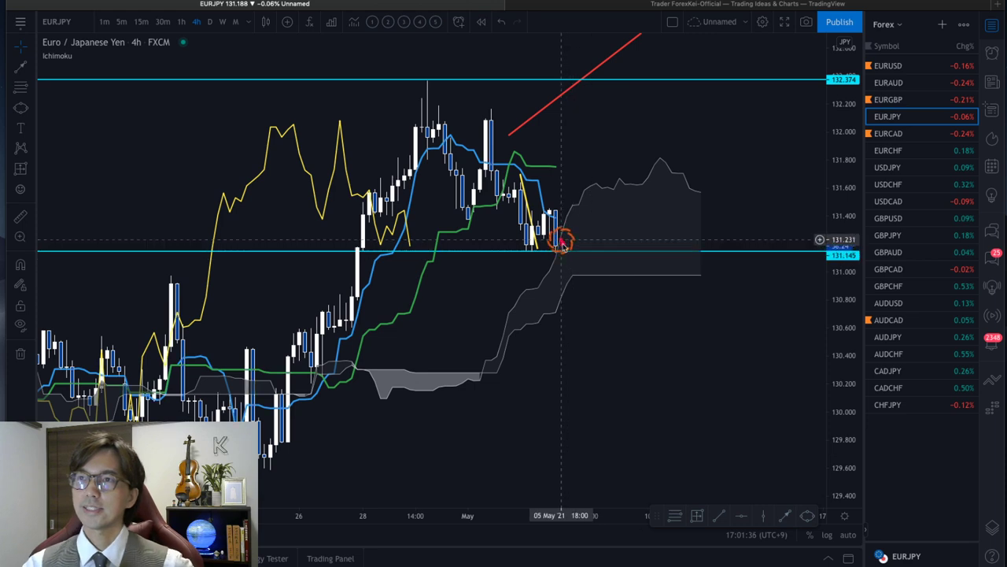
mouse_move(558, 238)
left_mouse_down()
mouse_move(600, 307)
mouse_move(578, 275)
mouse_move(603, 292)
mouse_move(589, 286)
mouse_move(600, 317)
mouse_move(623, 296)
mouse_move(643, 346)
mouse_move(663, 354)
mouse_move(642, 379)
left_mouse_up()
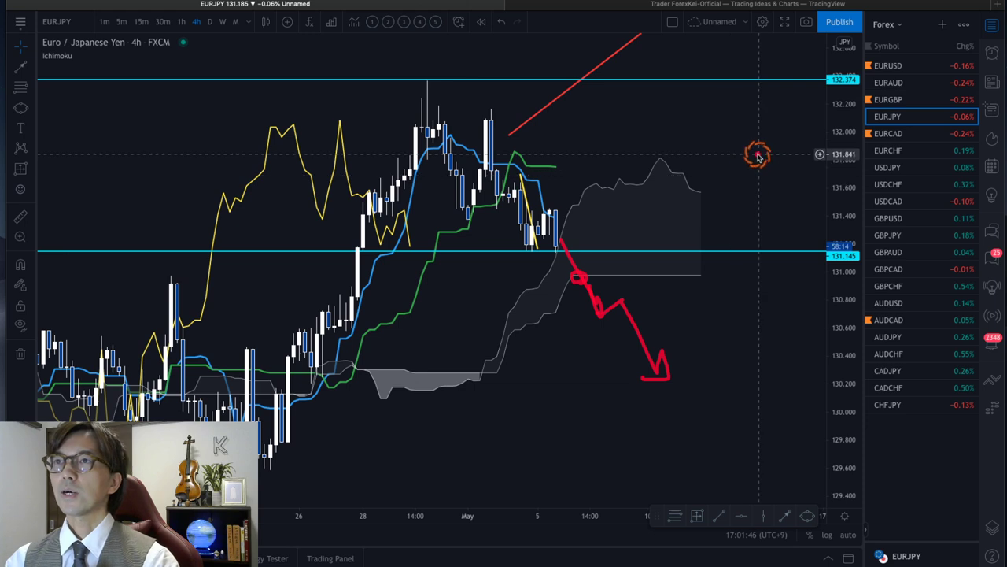
key("ctrl+z")
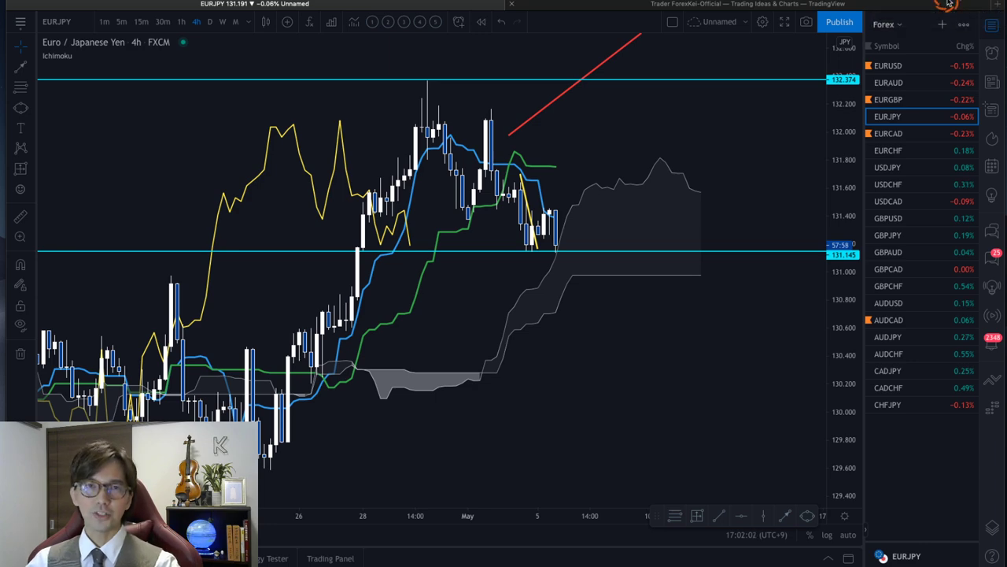
- Check the FXStreet economic calendar for May 5, underline ADP Employment Change and ISM Services PMI, and clear the marks
key("ctrl+Right")
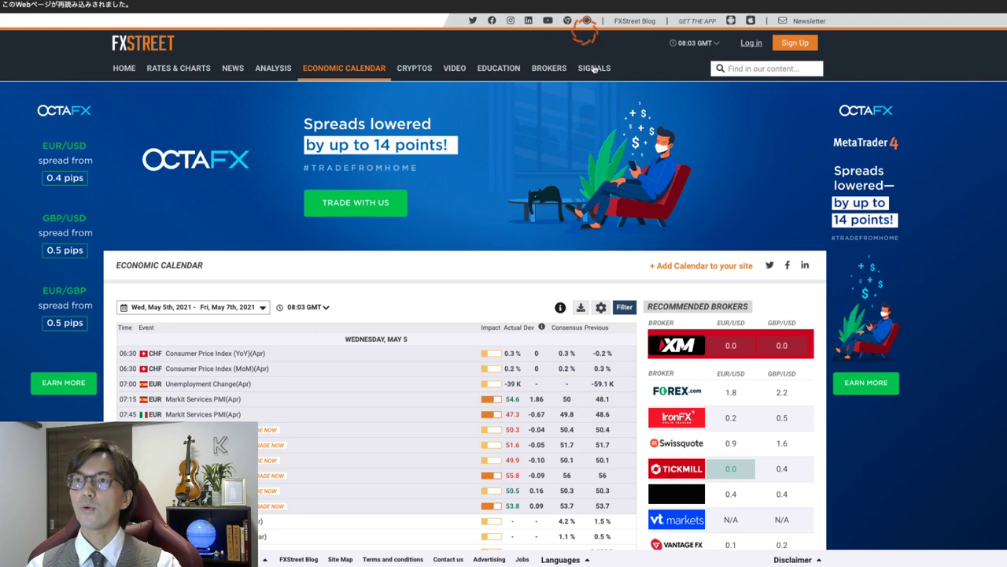
scroll(655, 270, "down", 10)
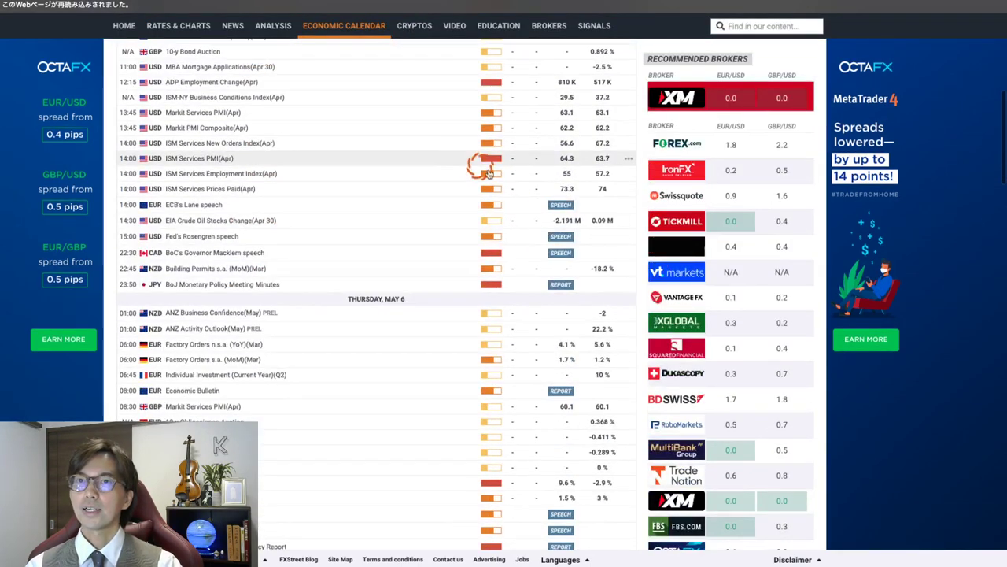
scroll(425, 163, "up", 1)
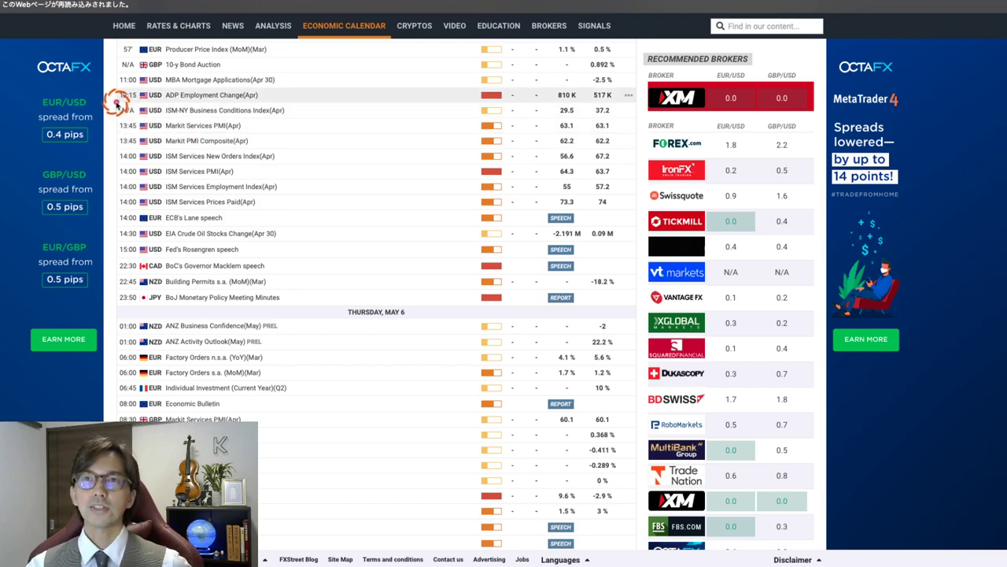
left_click_drag(114, 101, 632, 103)
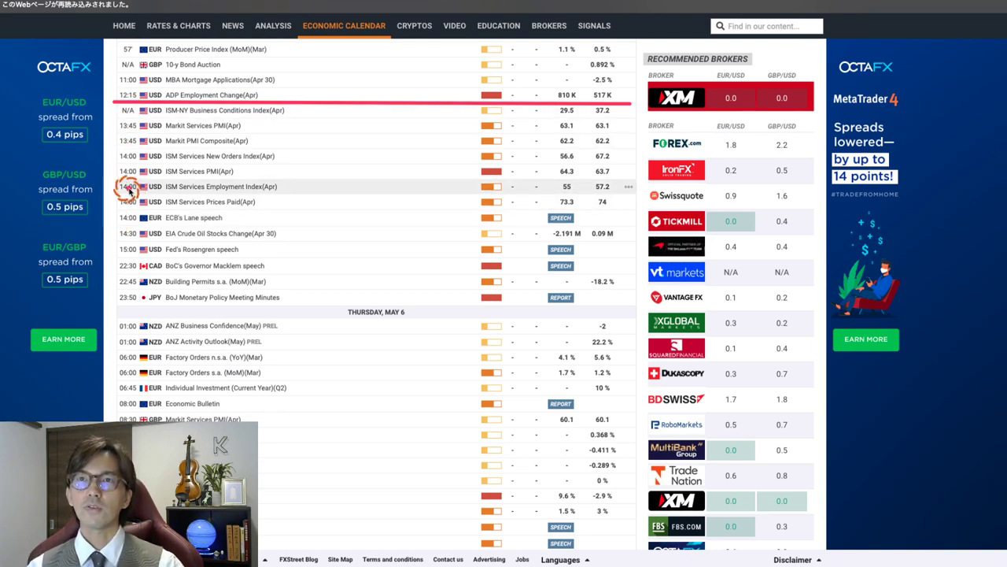
left_click_drag(114, 180, 631, 183)
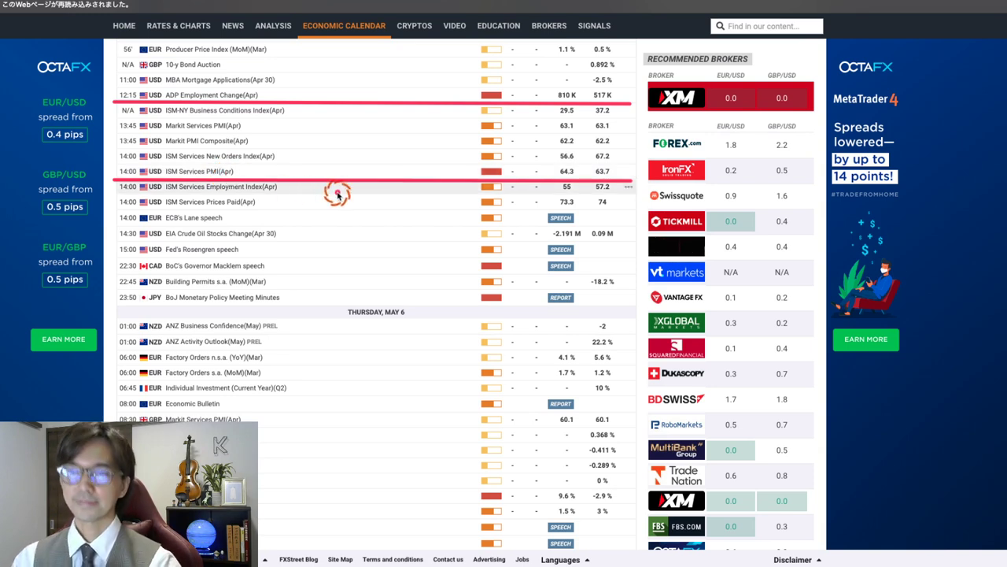
key("Escape")
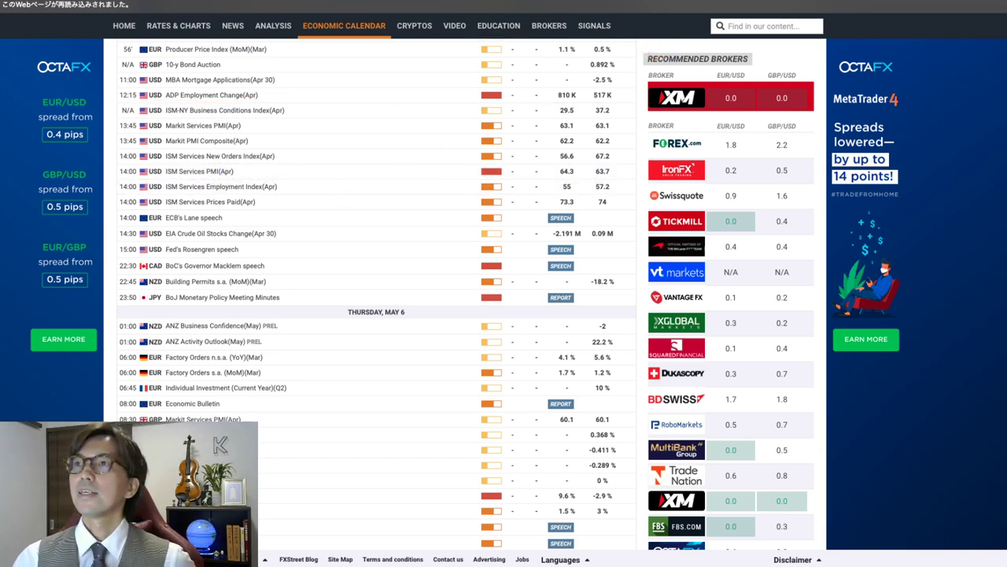
- Show today's Currency Strength Chart, mark EUR and its line from 15:00 with an underline and arrow, and return to the EURJPY chart
key("ctrl+Tab")
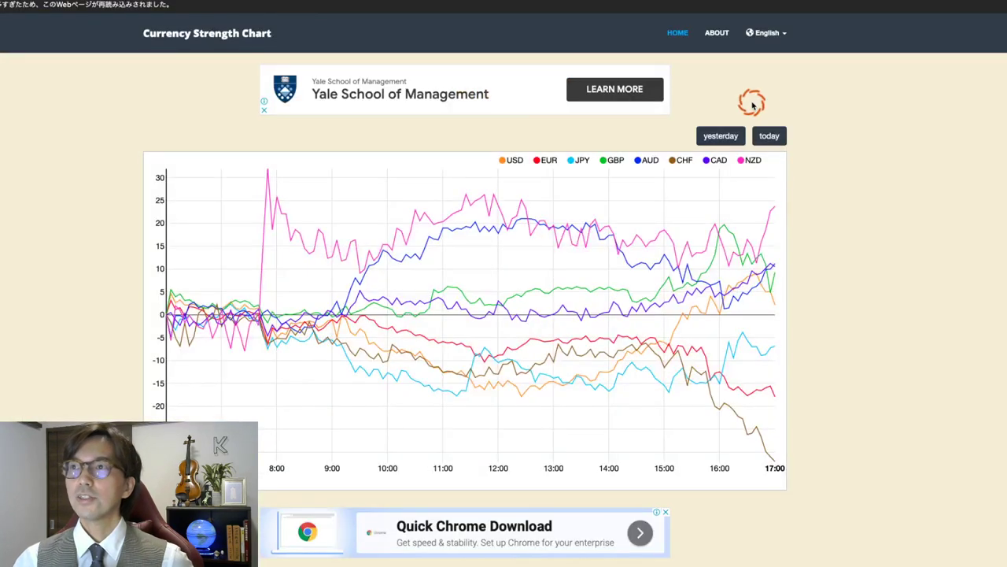
left_click(771, 135)
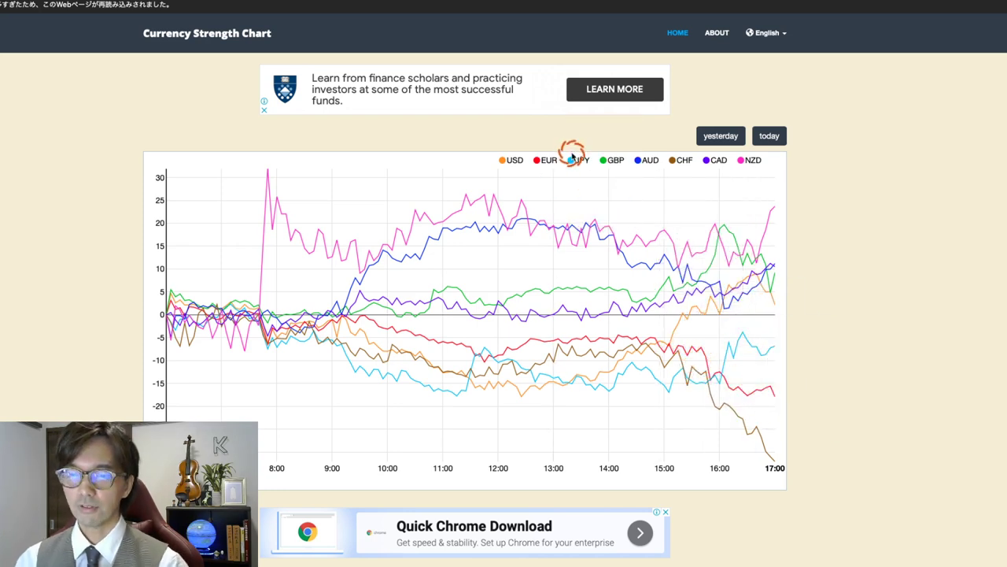
left_click(548, 162)
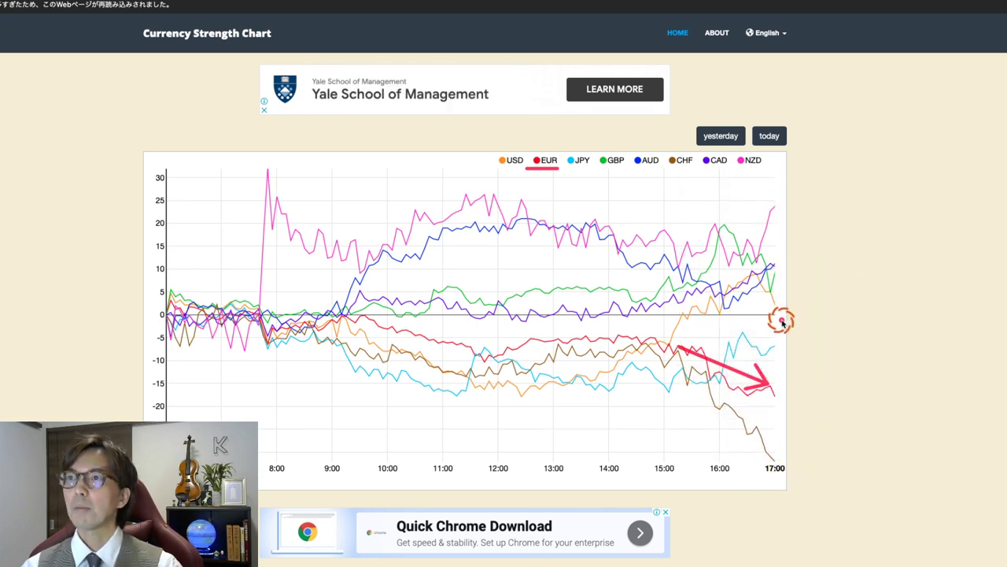
mouse_move(774, 307)
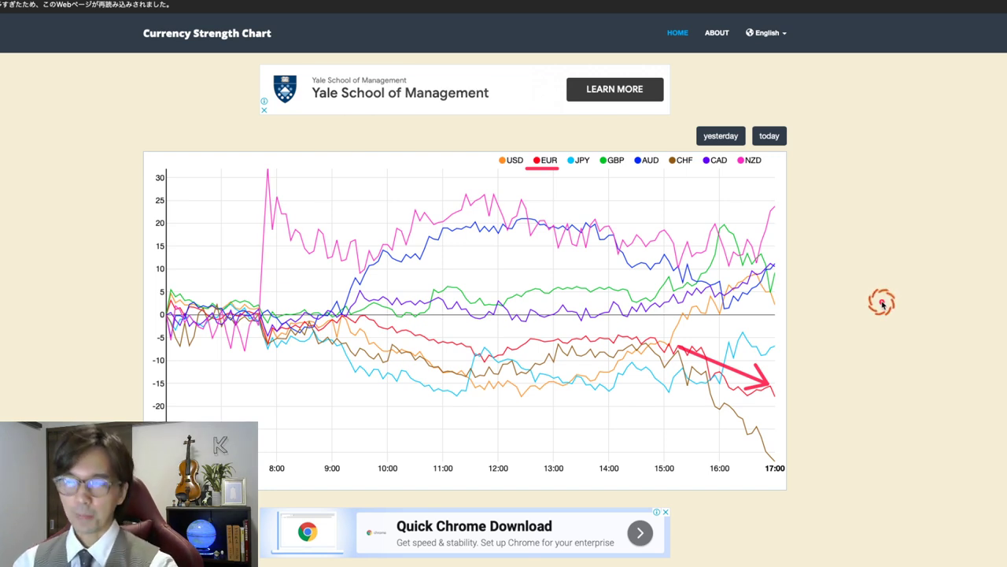
key("Escape")
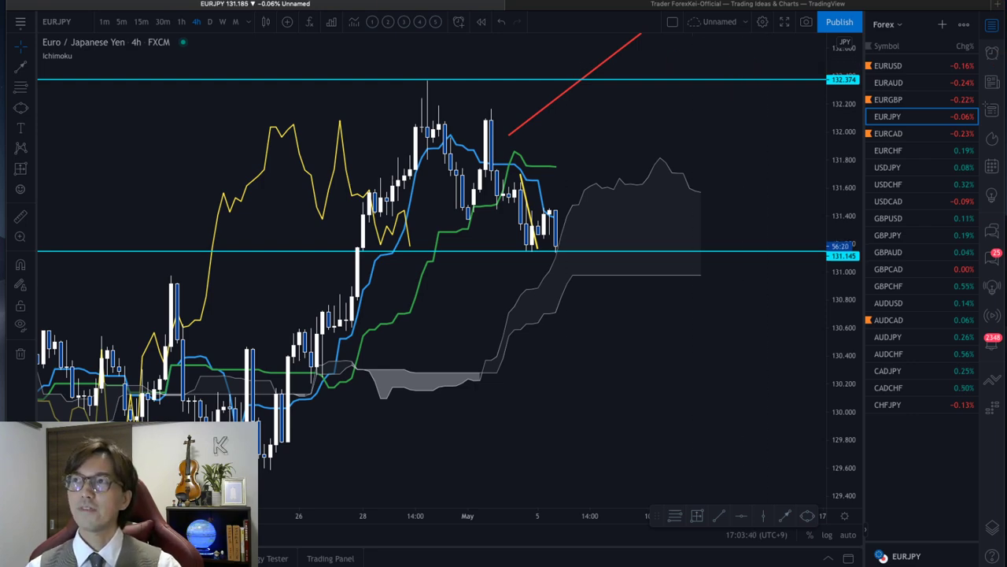
- Switch to the presentation slide with the channel's services and weekly program guide
key("alt+Tab")
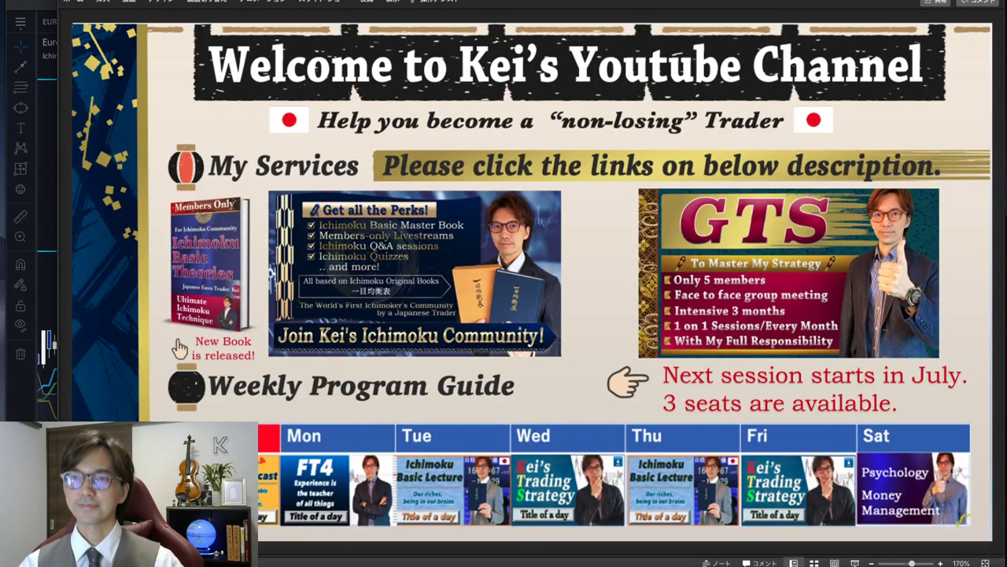